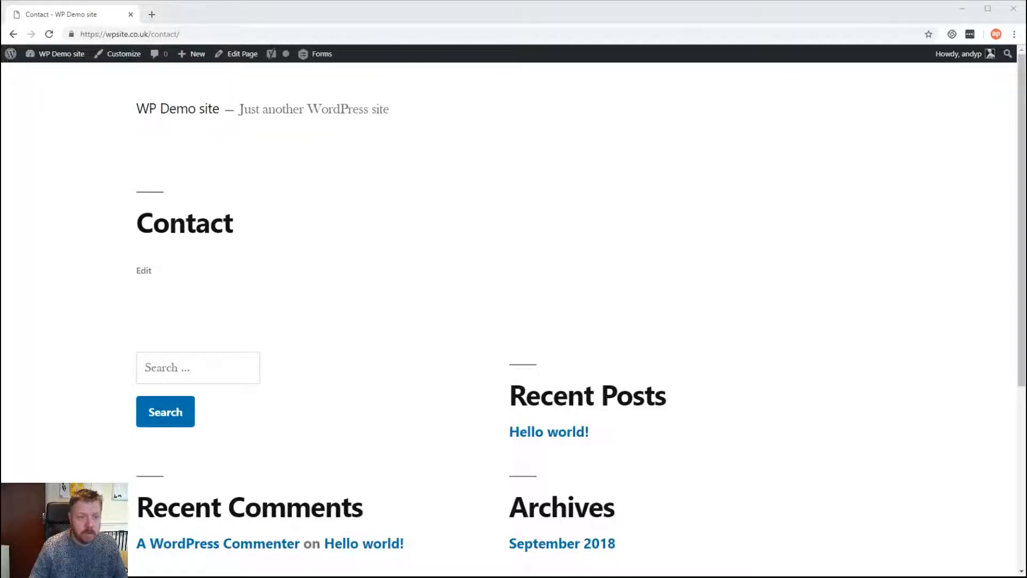
# From the live Contact page, go to the admin Dashboard via the site-name menu
pyautogui.moveTo(58, 54)
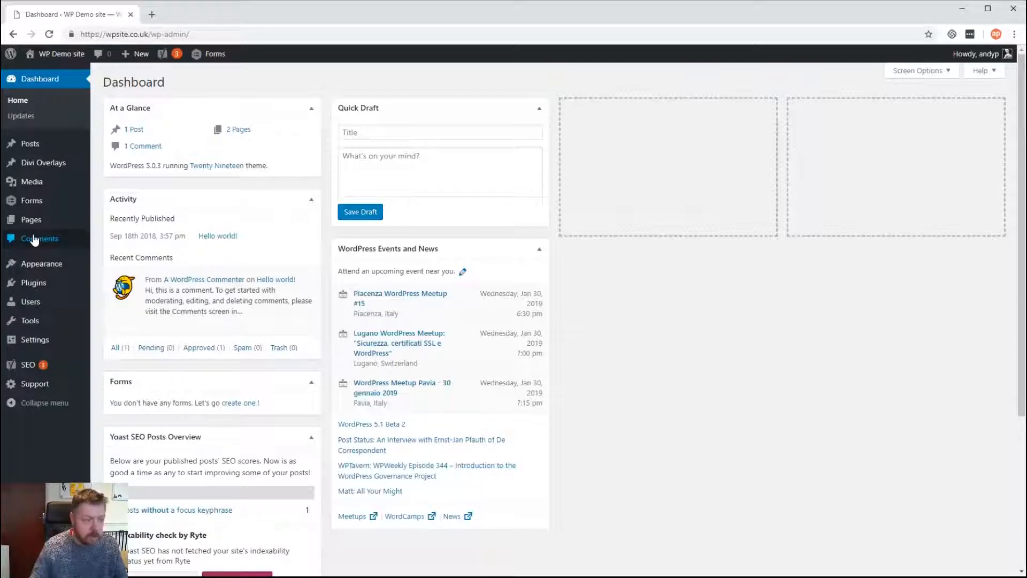
# Open the Gravity Forms Forms list from the admin sidebar's Forms menu
pyautogui.moveTo(44, 230)
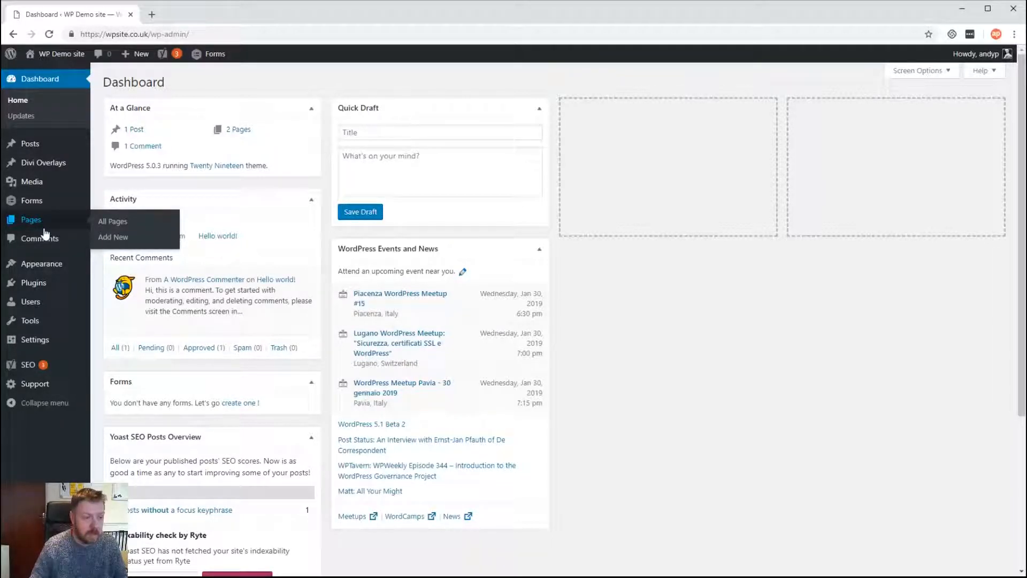
pyautogui.moveTo(33, 206)
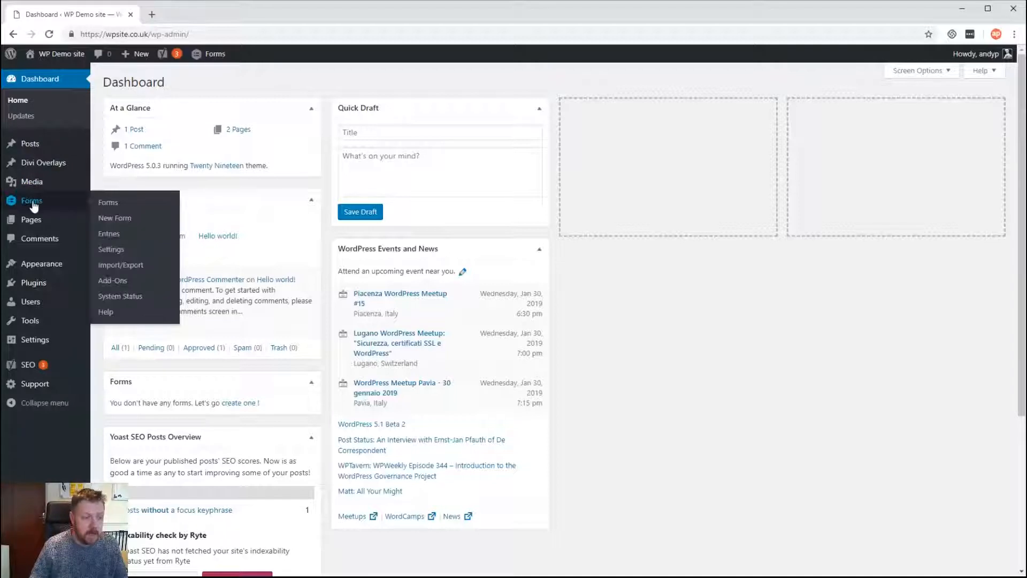
pyautogui.click(110, 204)
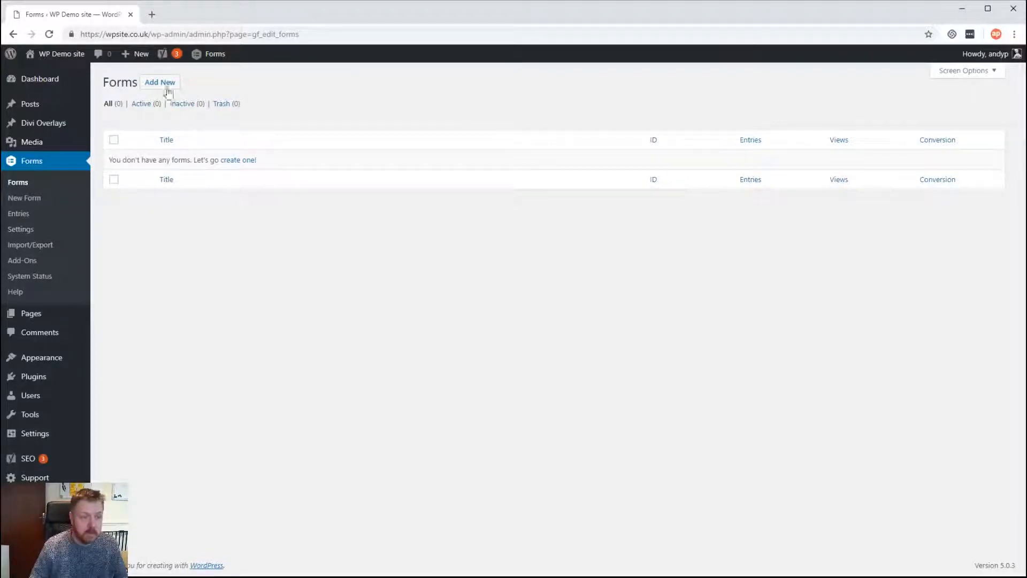
# Create a new Gravity Forms form titled 'Contact Form'
pyautogui.click(167, 87)
pyautogui.write('C')
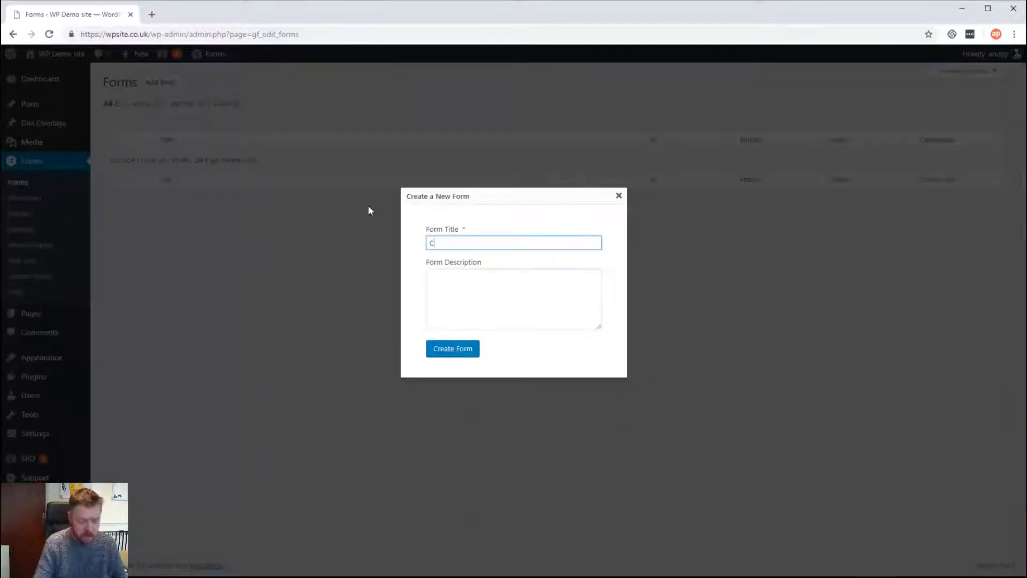
pyautogui.write('ontact Form')
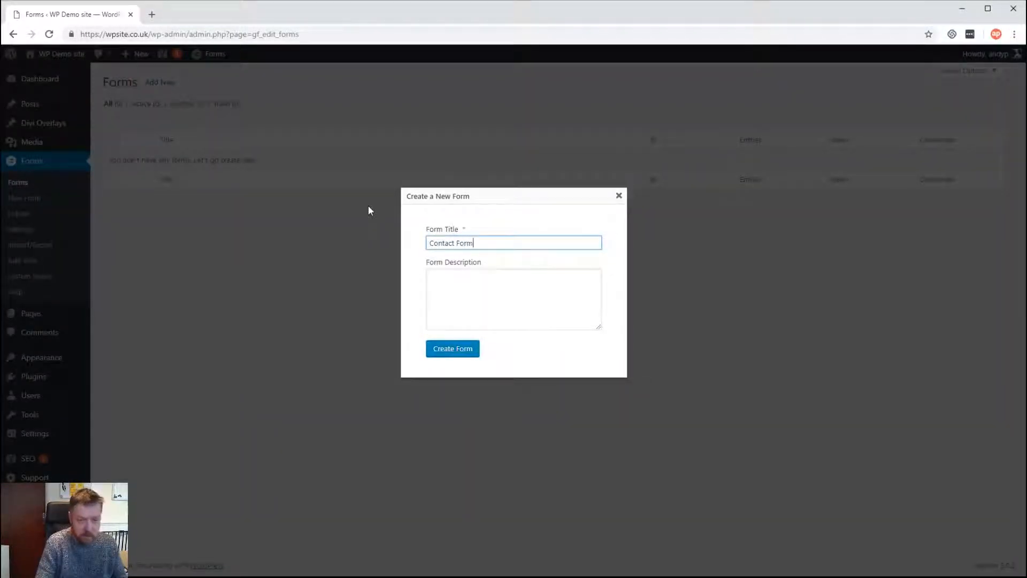
pyautogui.click(453, 348)
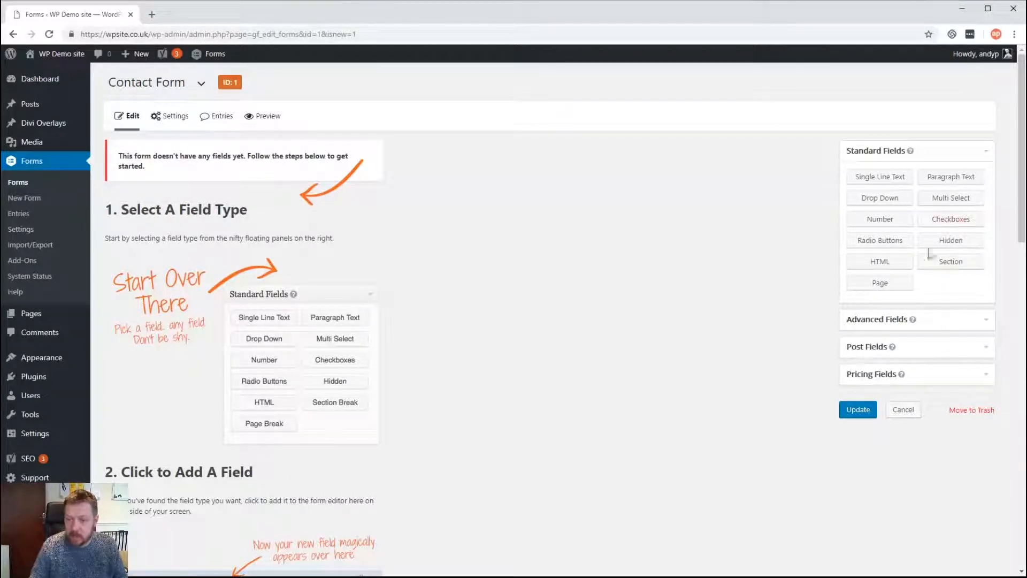
# Add Name, Phone and Email advanced fields, then a Paragraph Text field below Email
pyautogui.click(883, 321)
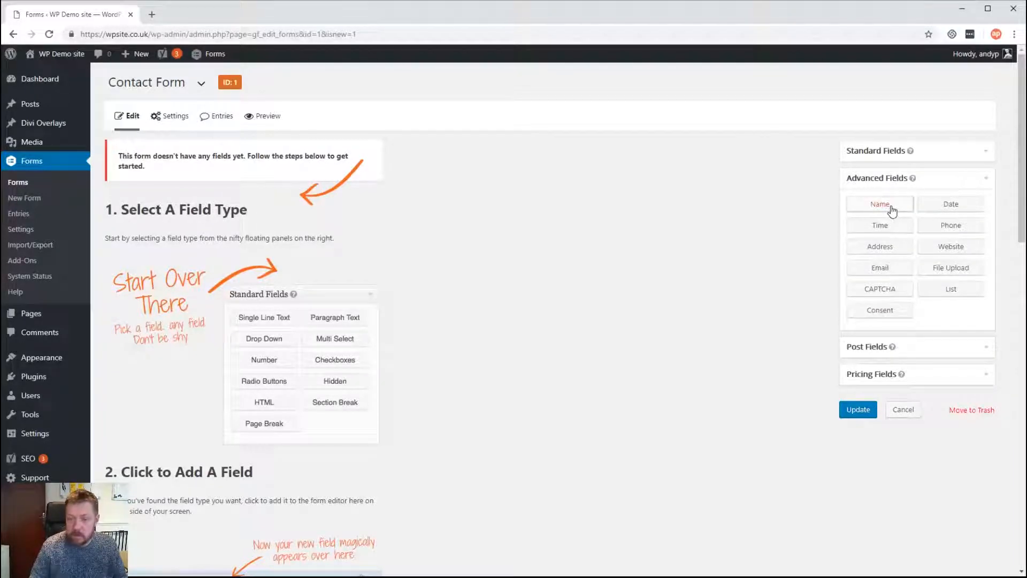
pyautogui.click(892, 210)
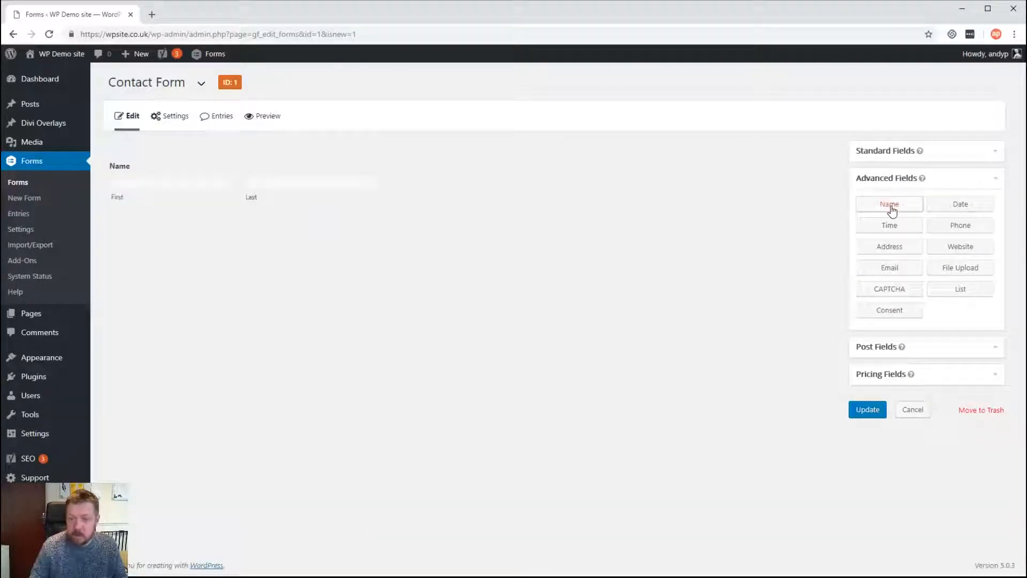
pyautogui.click(966, 229)
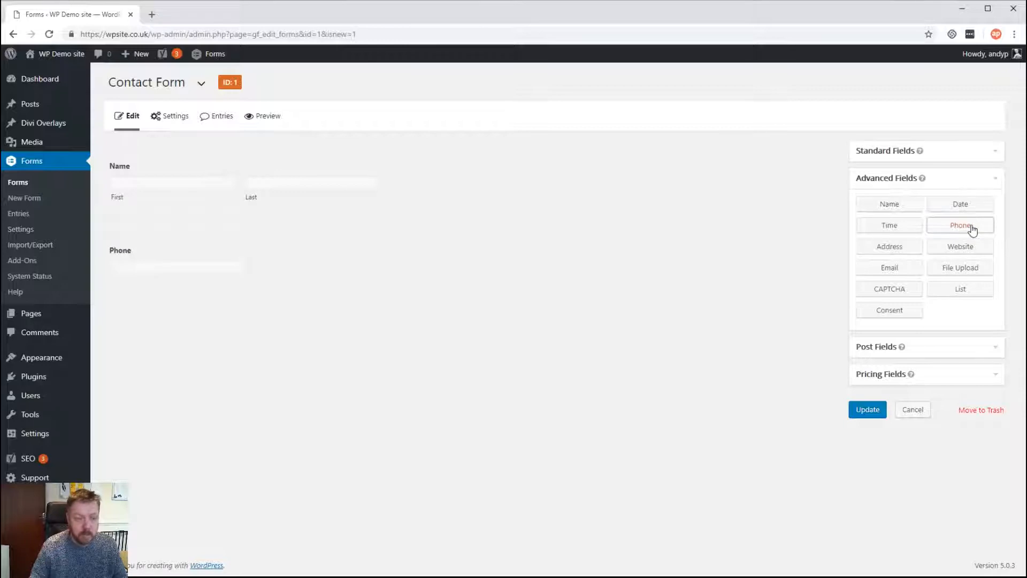
pyautogui.click(904, 273)
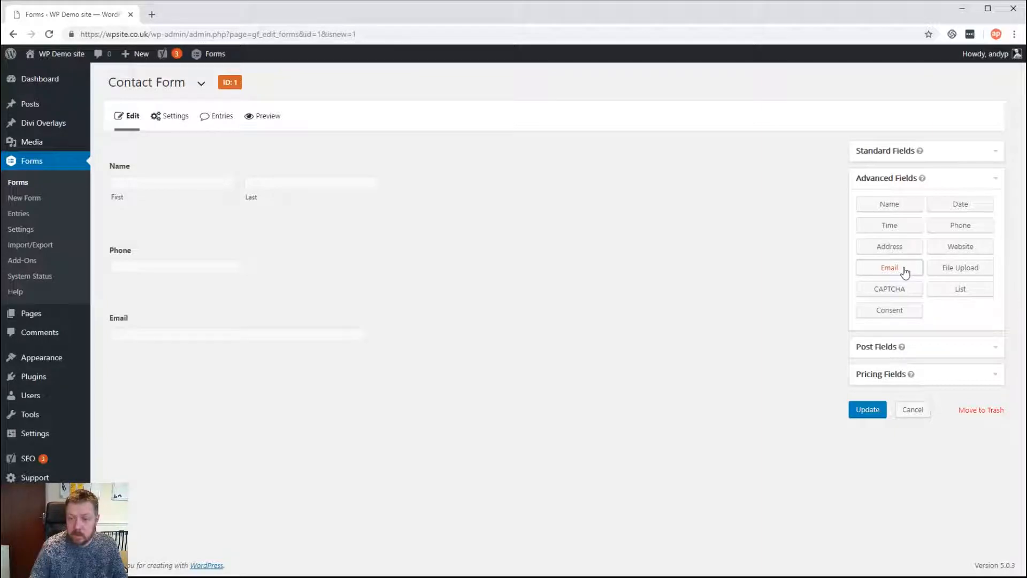
pyautogui.click(893, 155)
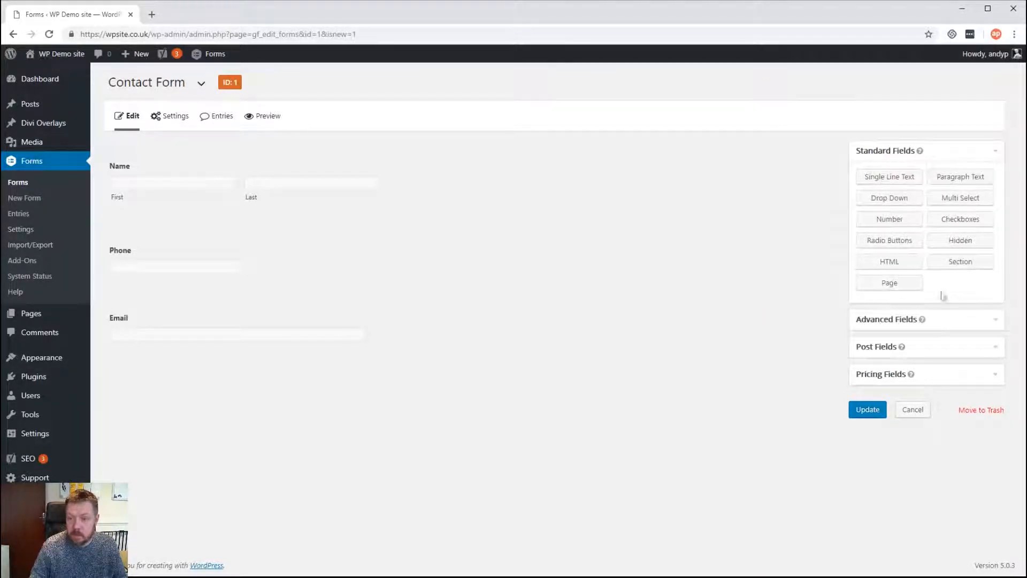
pyautogui.click(966, 179)
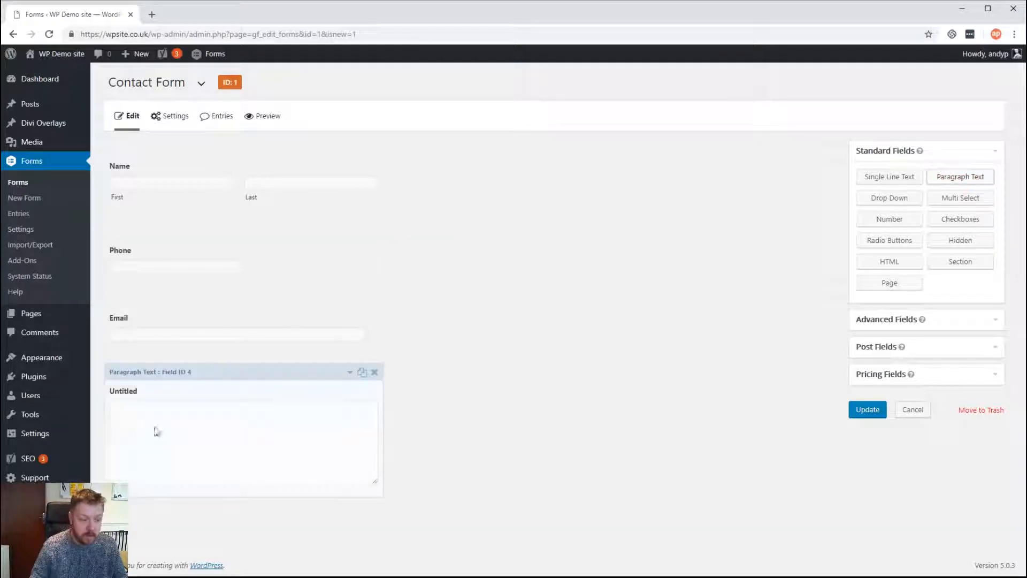
# Label the paragraph field 'Message' and mark it required
pyautogui.click(138, 394)
pyautogui.scroll(-4, 240, 326)
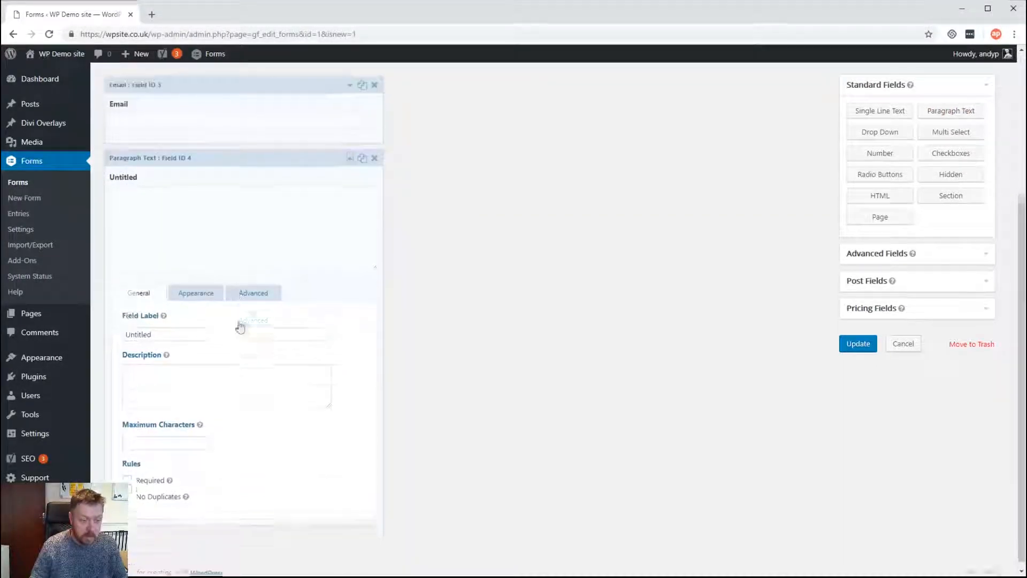
pyautogui.moveTo(161, 326); pyautogui.dragTo(91, 334)
pyautogui.write('Message')
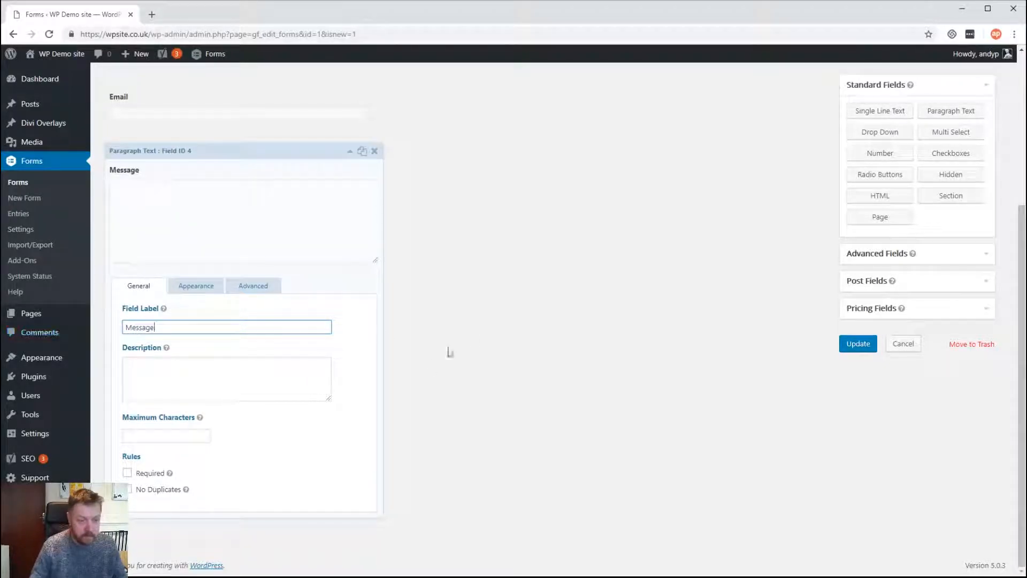
pyautogui.click(127, 474)
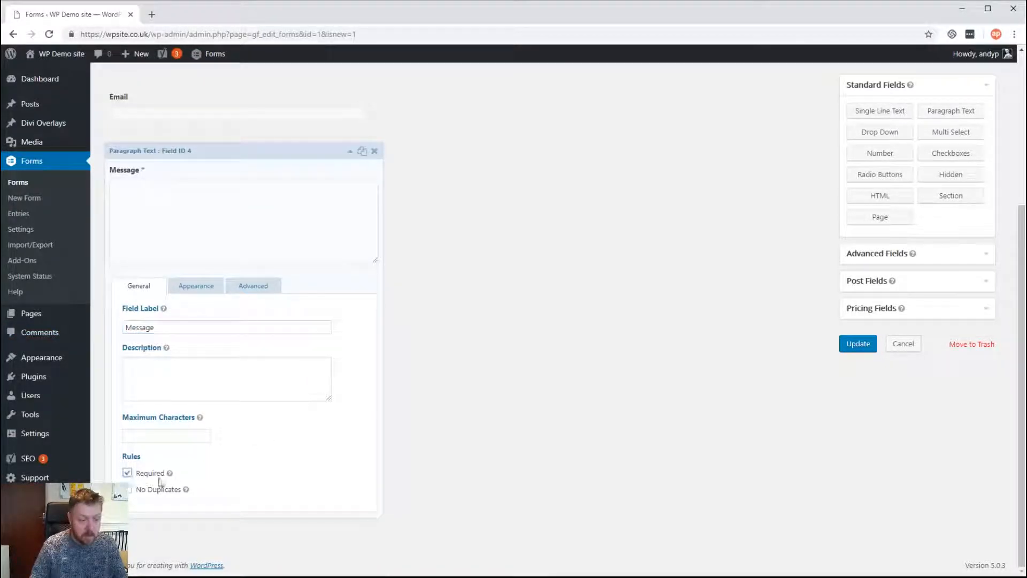
pyautogui.click(349, 155)
# Mark the Email field as required
pyautogui.click(230, 324)
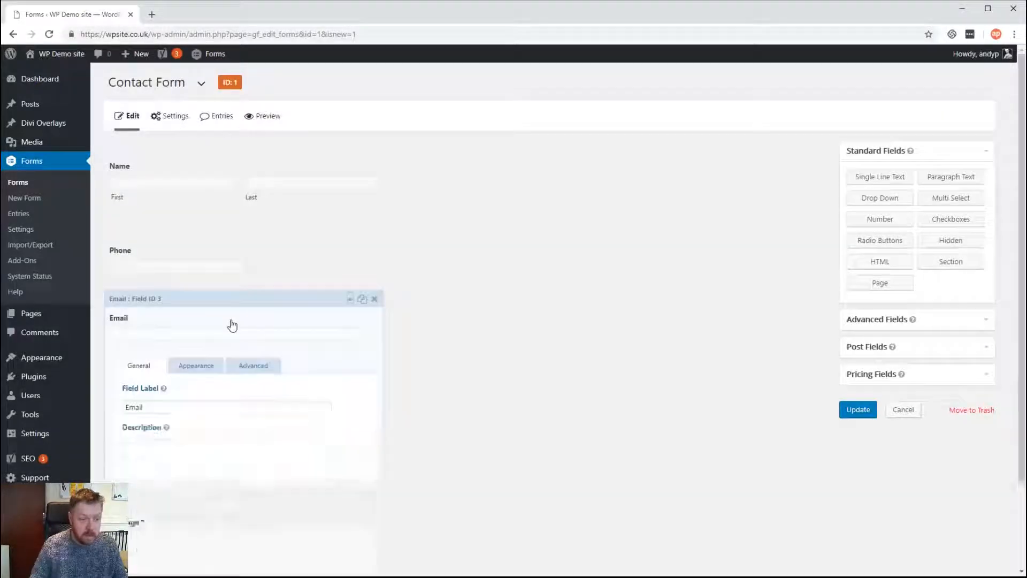
pyautogui.scroll(-1, 224, 369)
pyautogui.click(127, 479)
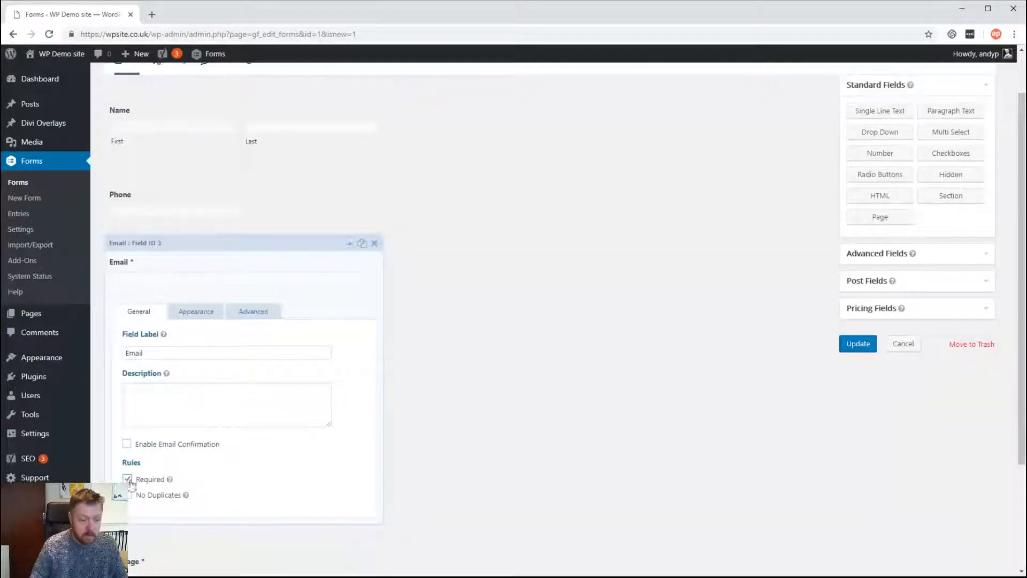
pyautogui.scroll(1, 342, 225)
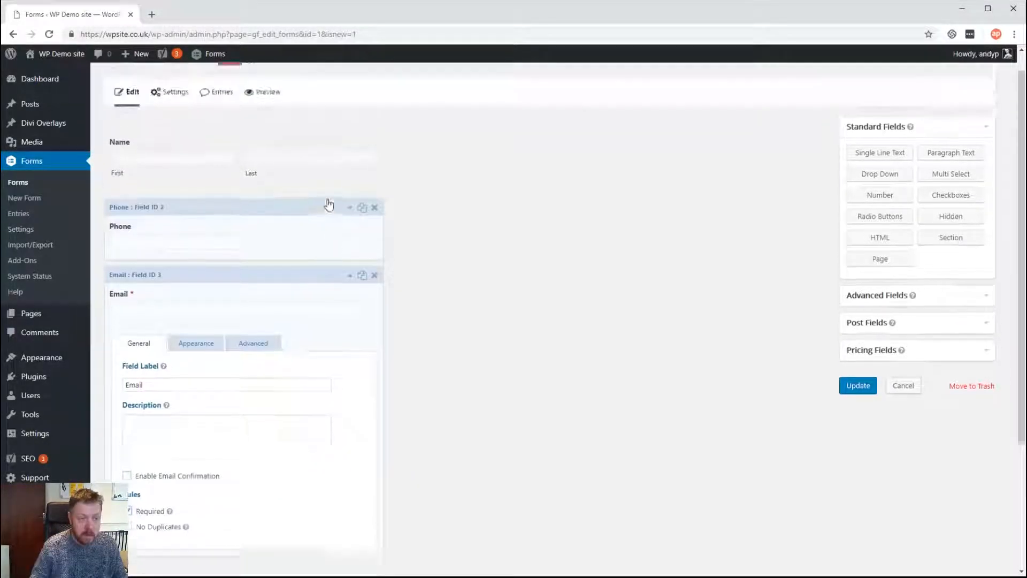
pyautogui.click(222, 247)
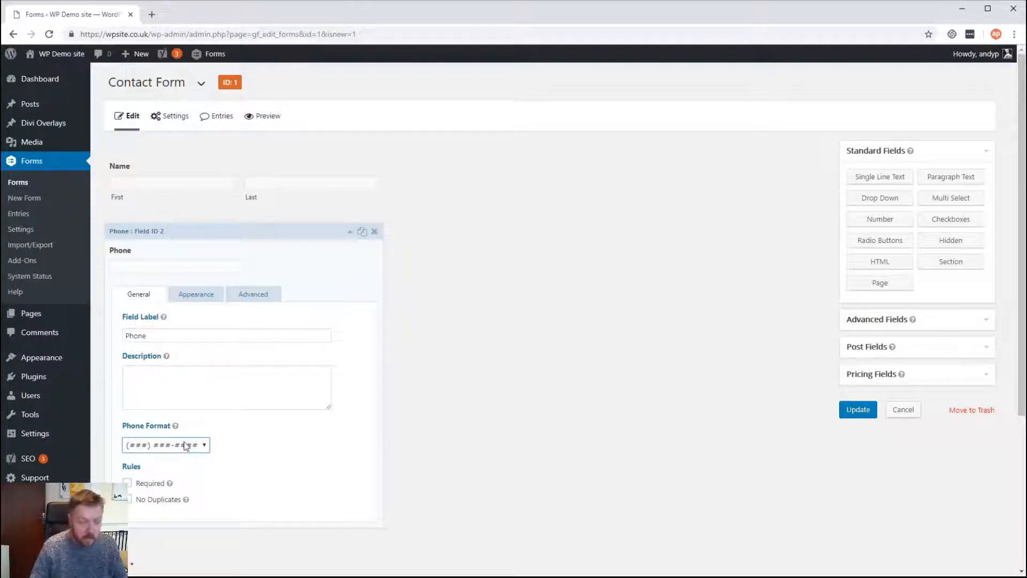
# Set the Phone field to International format and make it required
pyautogui.click(148, 468)
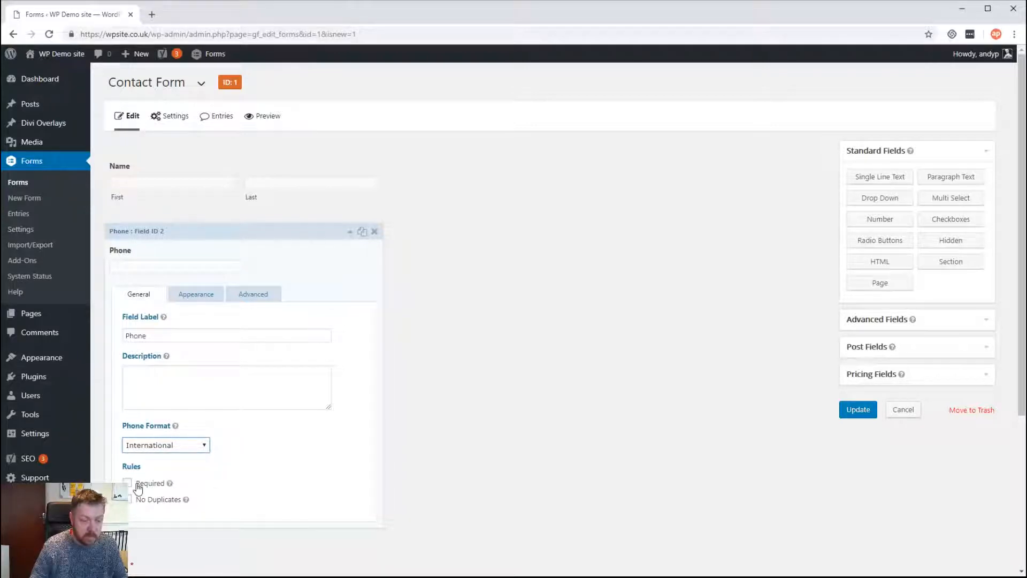
pyautogui.click(136, 483)
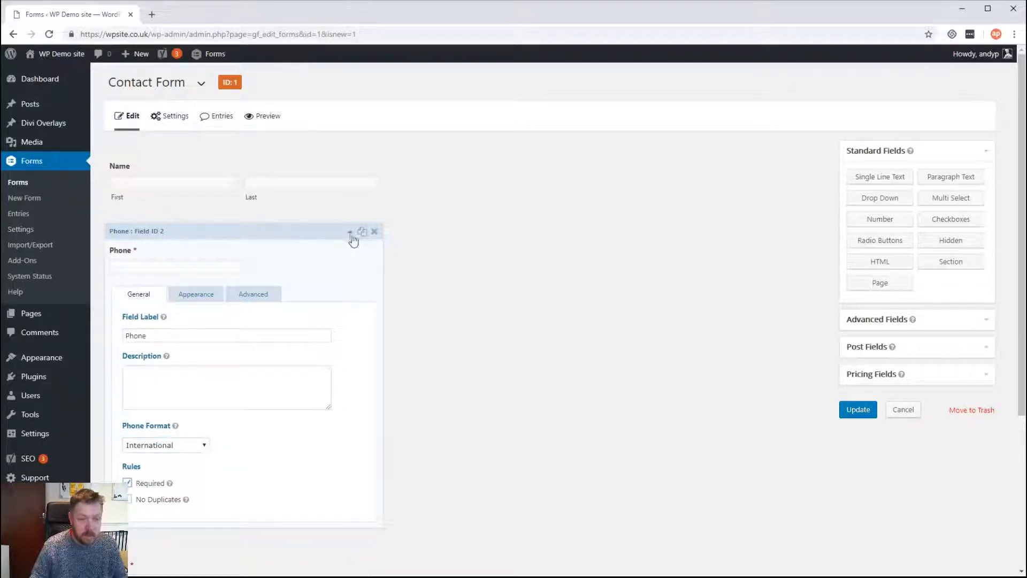
pyautogui.click(355, 243)
# Make the Name field required and save the Contact Form with Update
pyautogui.click(163, 189)
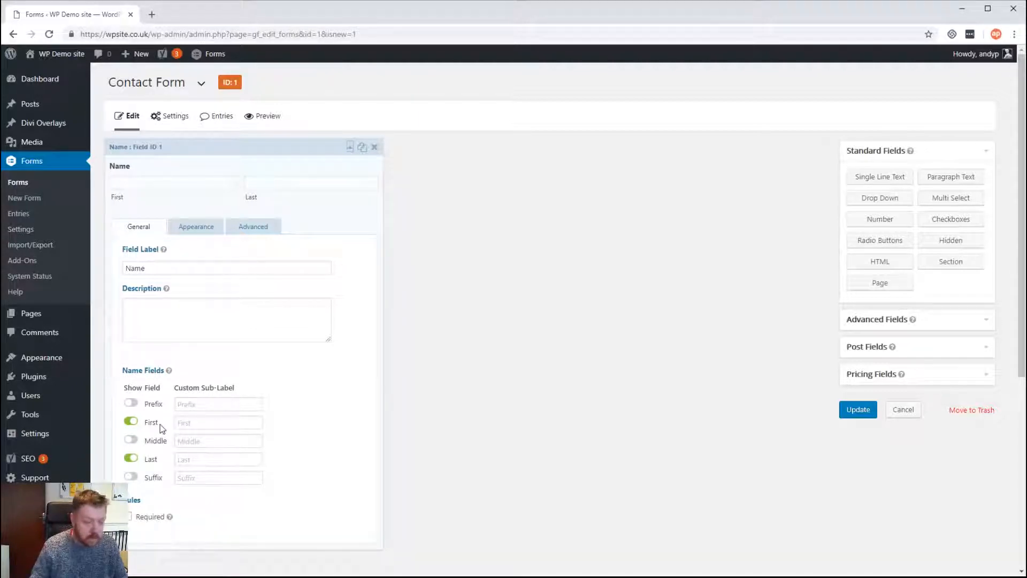
pyautogui.click(129, 516)
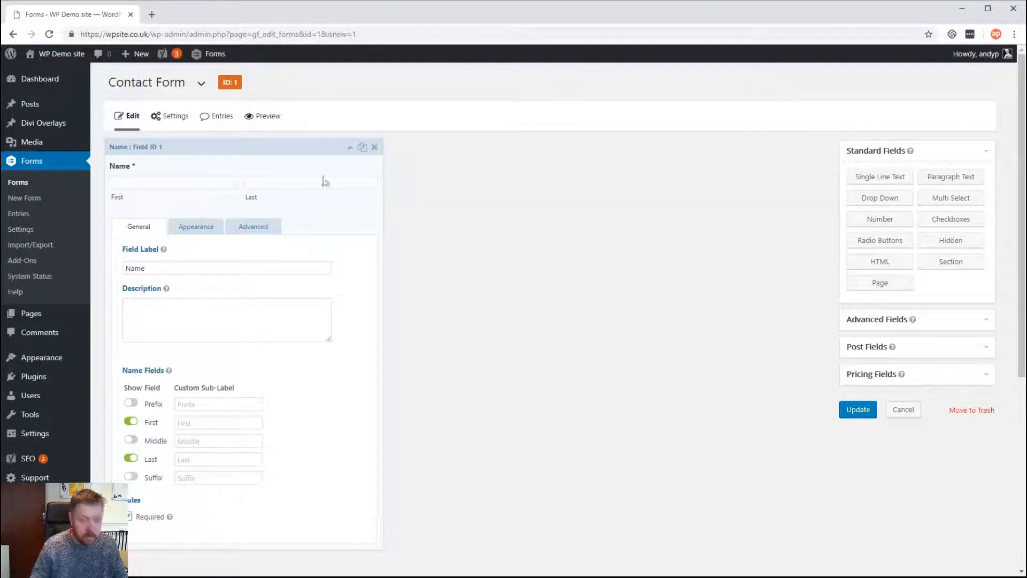
pyautogui.click(855, 414)
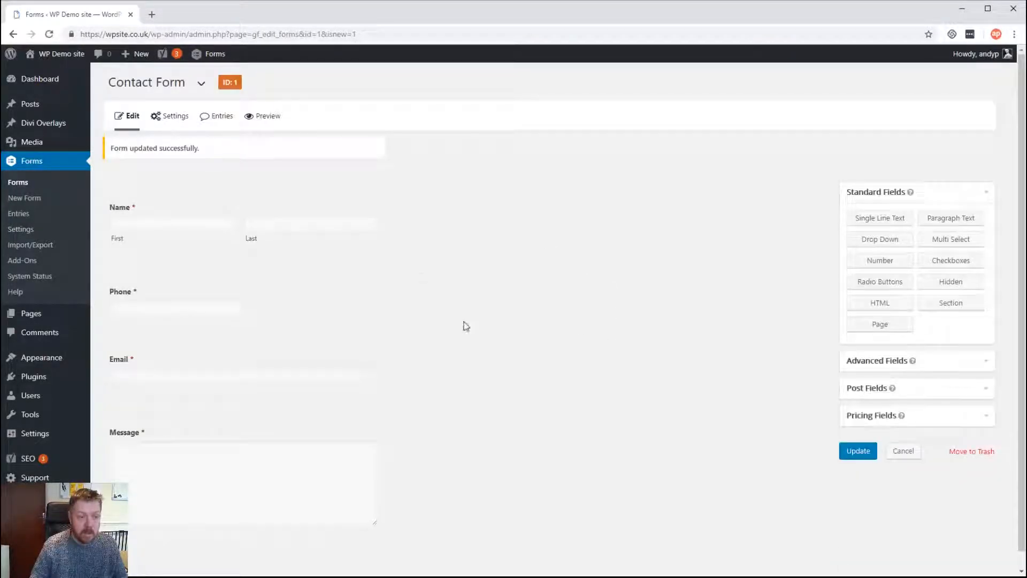
# On the Contact page, insert a Gravity Forms block under the title showing Contact Form
pyautogui.click(30, 323)
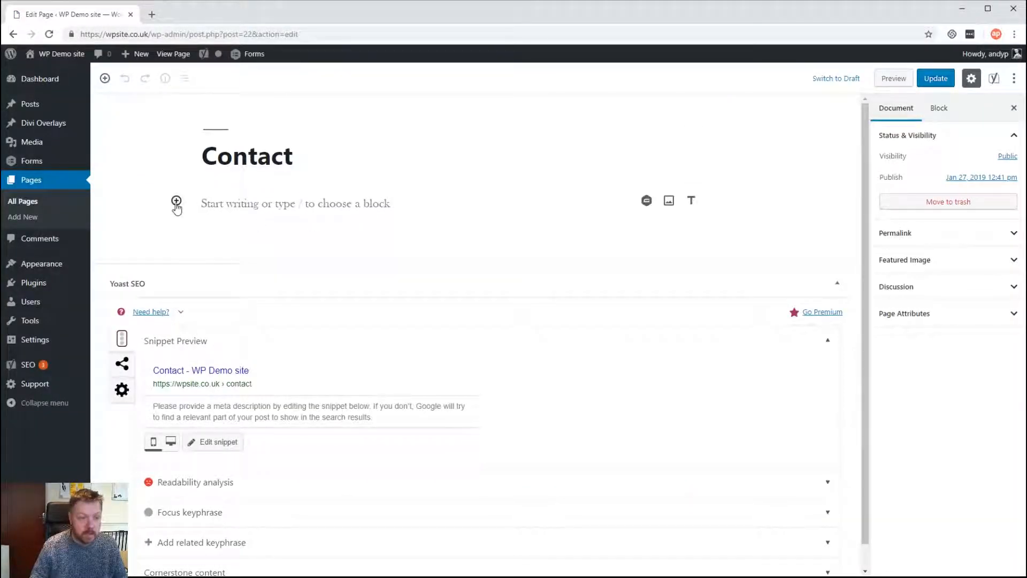
pyautogui.click(176, 202)
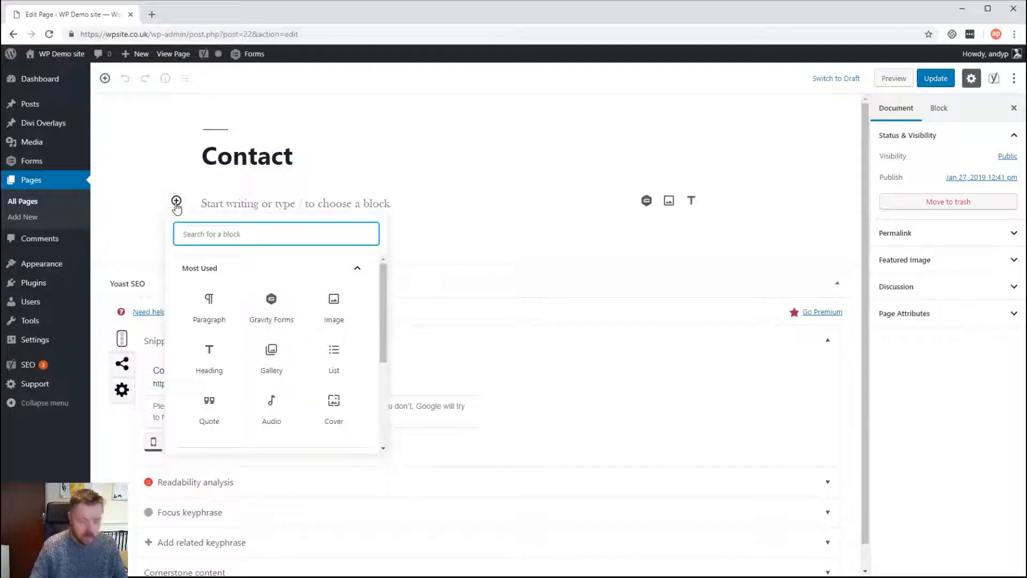
pyautogui.write('gravity')
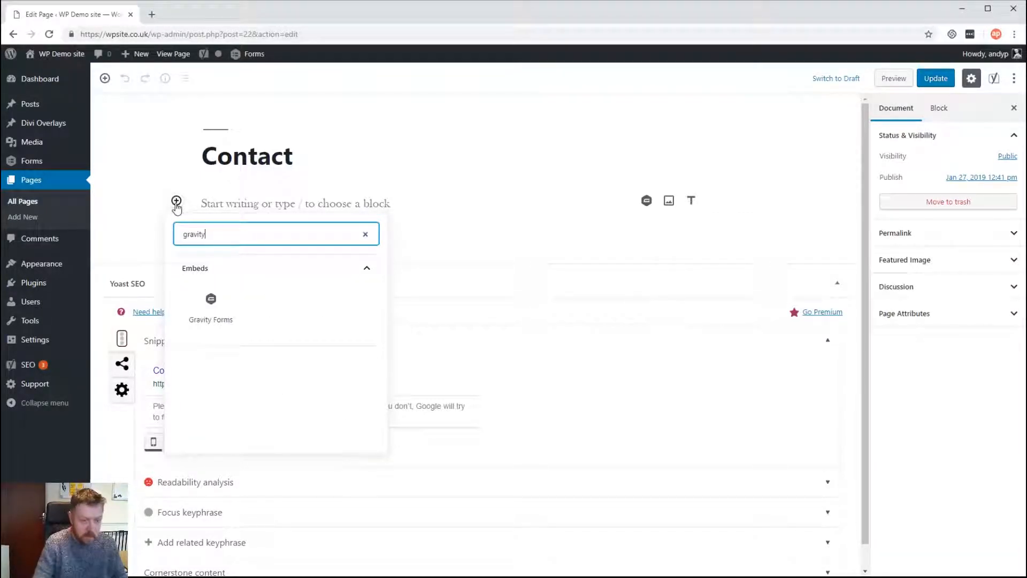
pyautogui.click(210, 307)
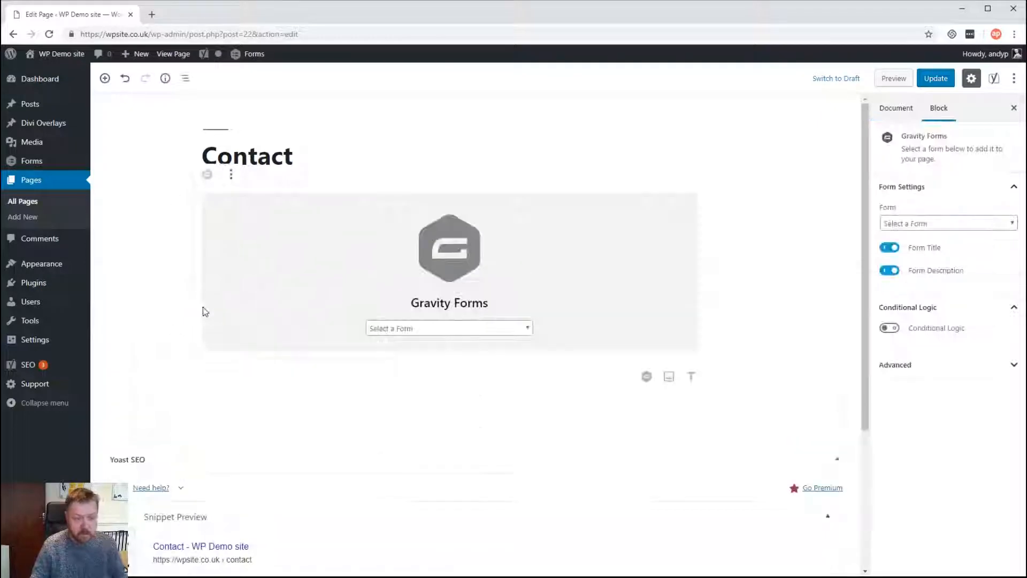
pyautogui.click(465, 329)
pyautogui.click(452, 352)
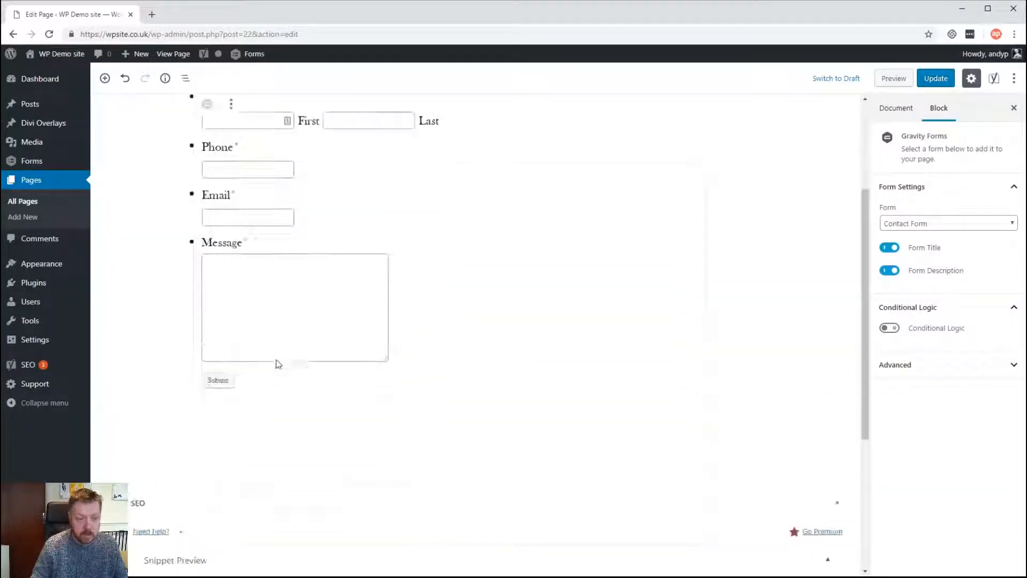
# Update the Contact page and view the published version
pyautogui.click(941, 81)
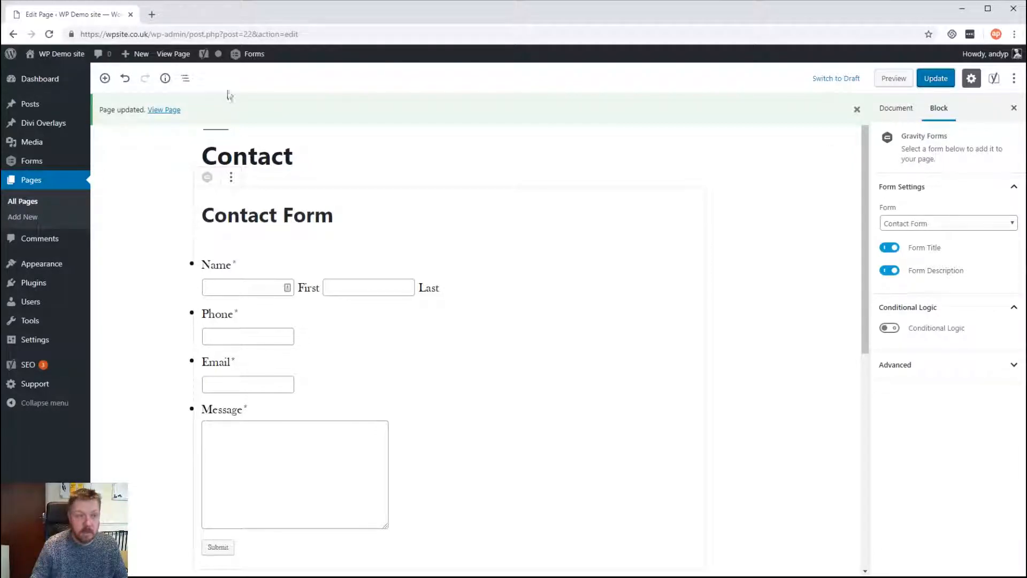
pyautogui.click(176, 54)
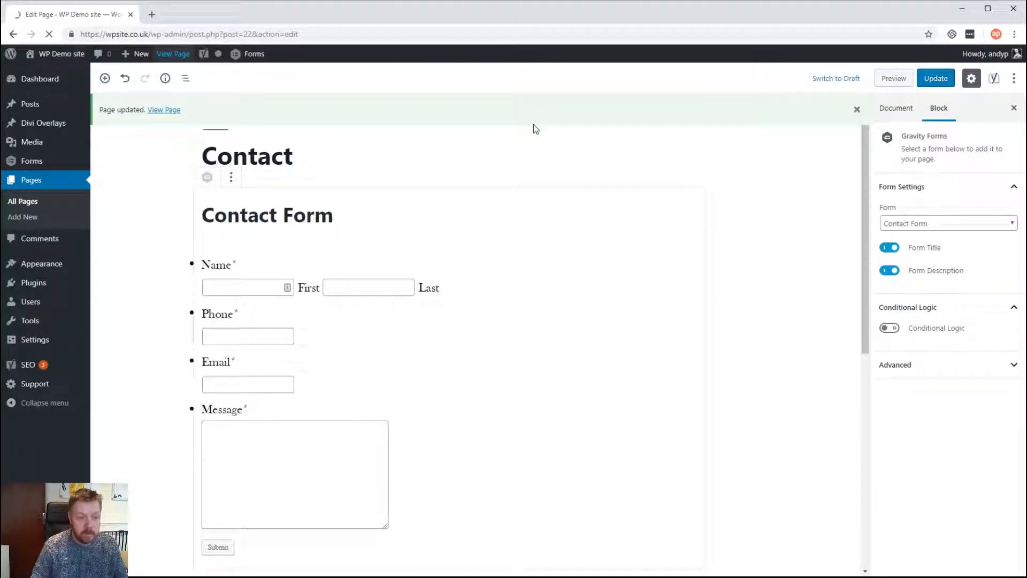
# Scroll through the live Contact page's form, then return to the admin Dashboard
pyautogui.scroll(-6, 669, 223)
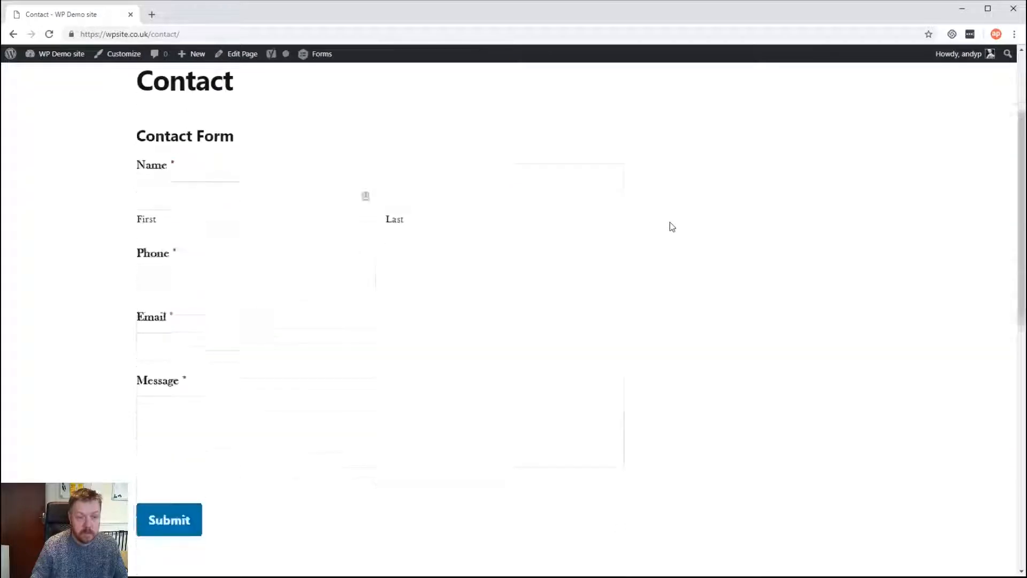
pyautogui.scroll(5, 670, 223)
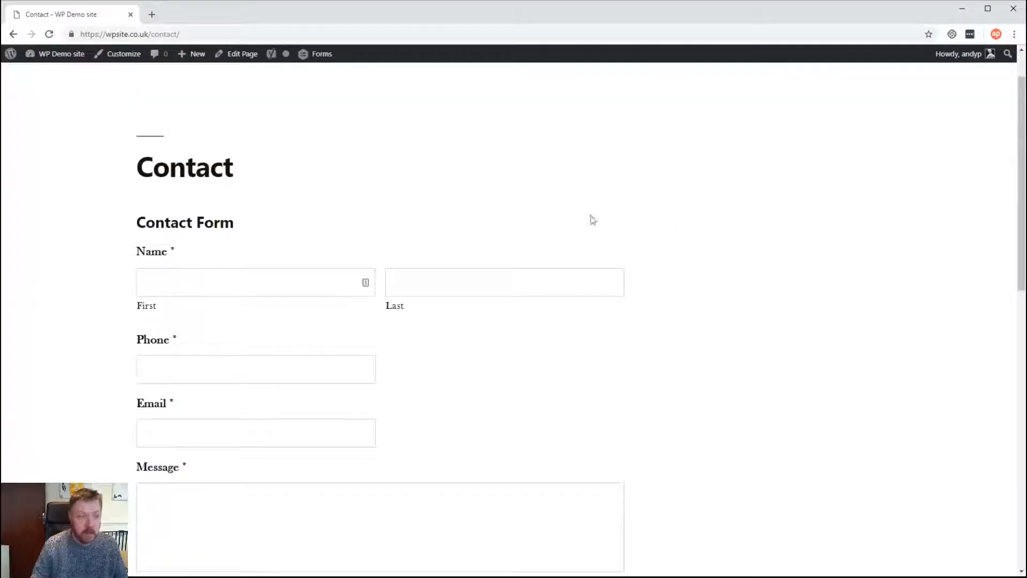
pyautogui.click(46, 73)
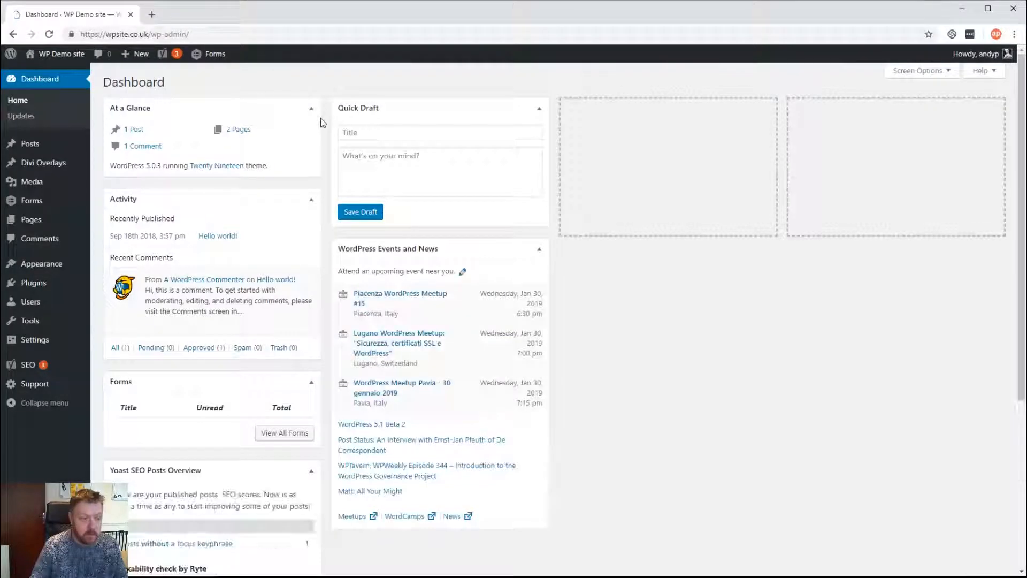
# Reopen Contact Form in the editor and add a File Upload field below Message
pyautogui.moveTo(23, 205)
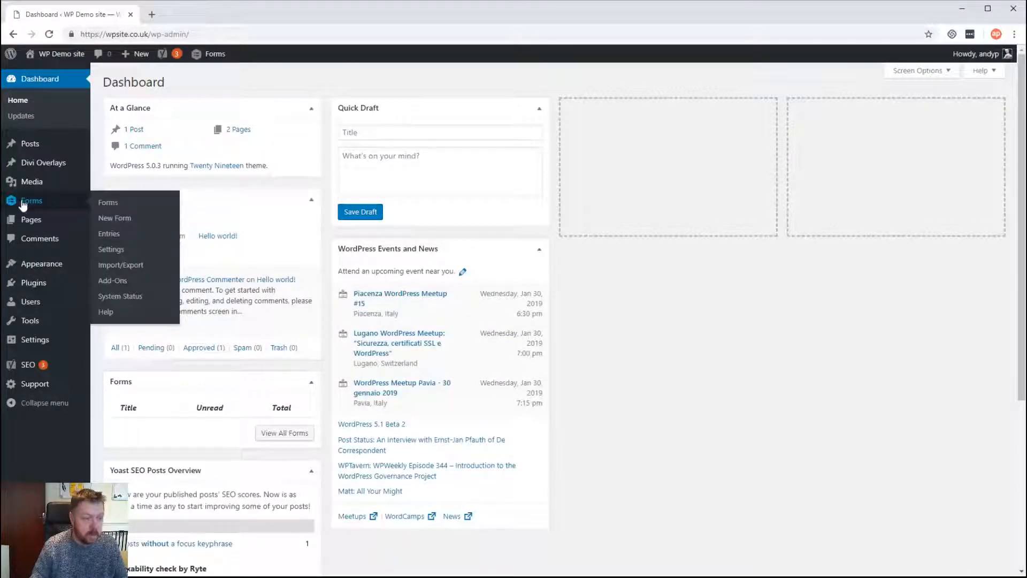
pyautogui.click(117, 202)
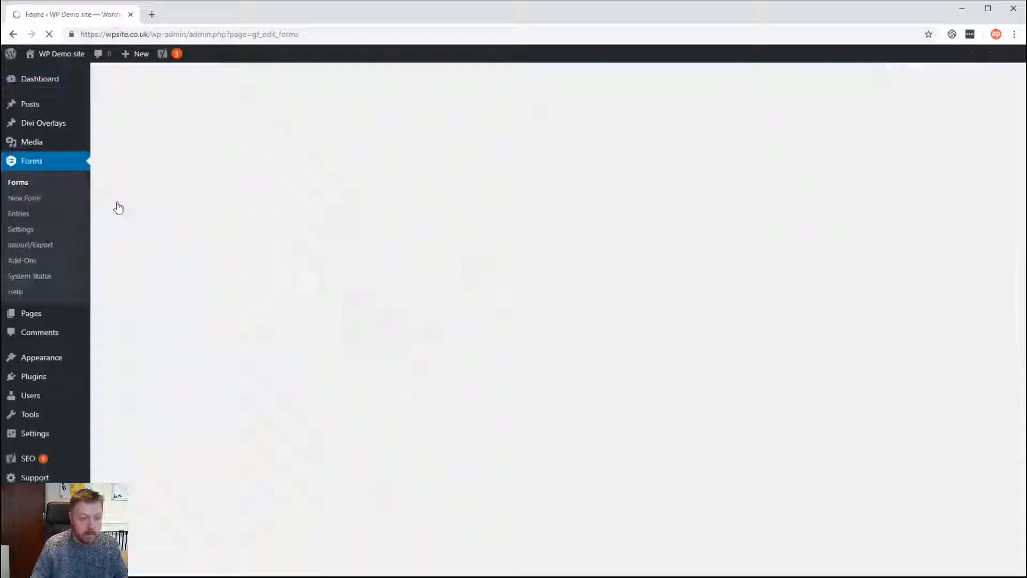
pyautogui.moveTo(165, 183)
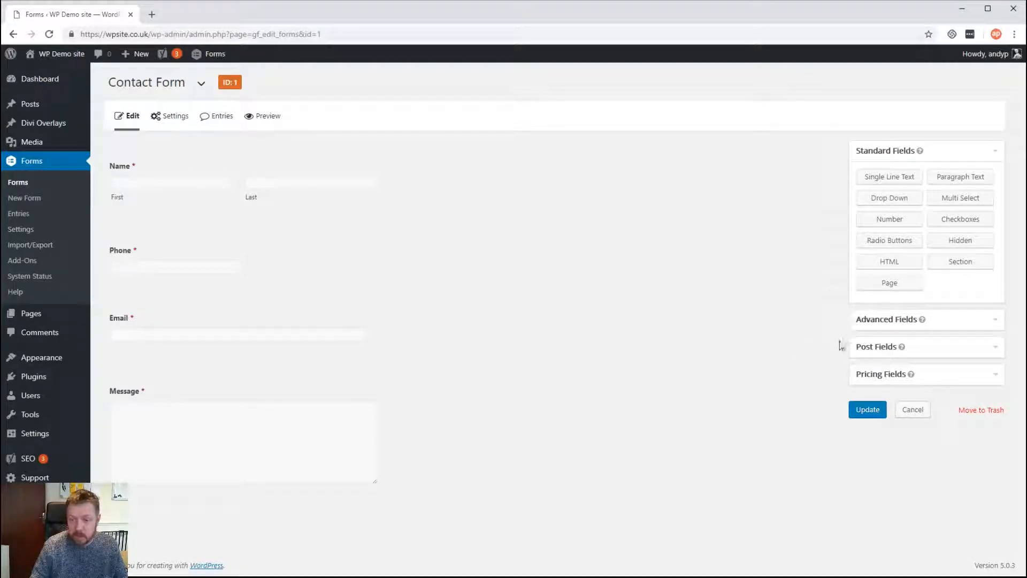
pyautogui.click(882, 327)
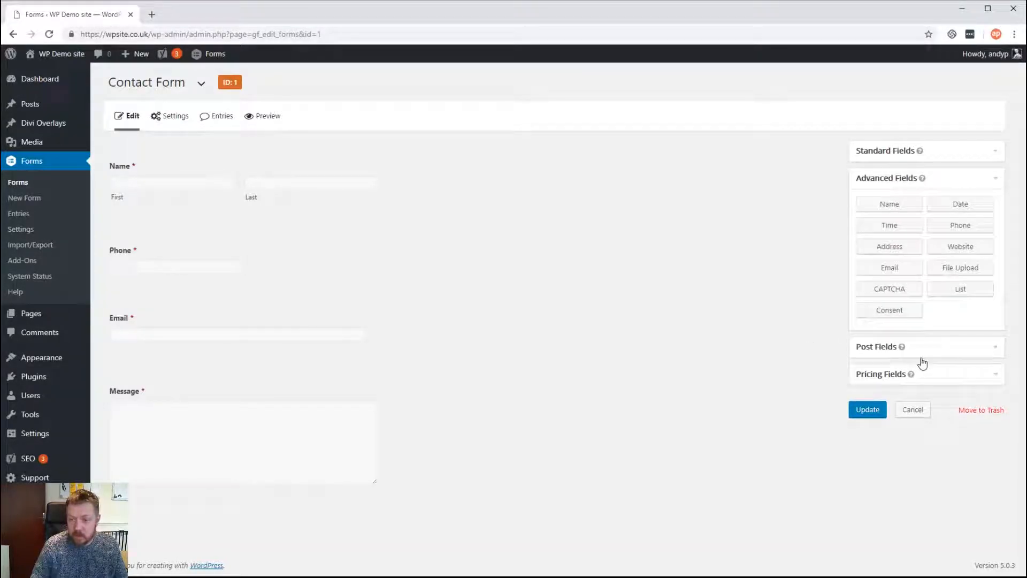
pyautogui.click(962, 271)
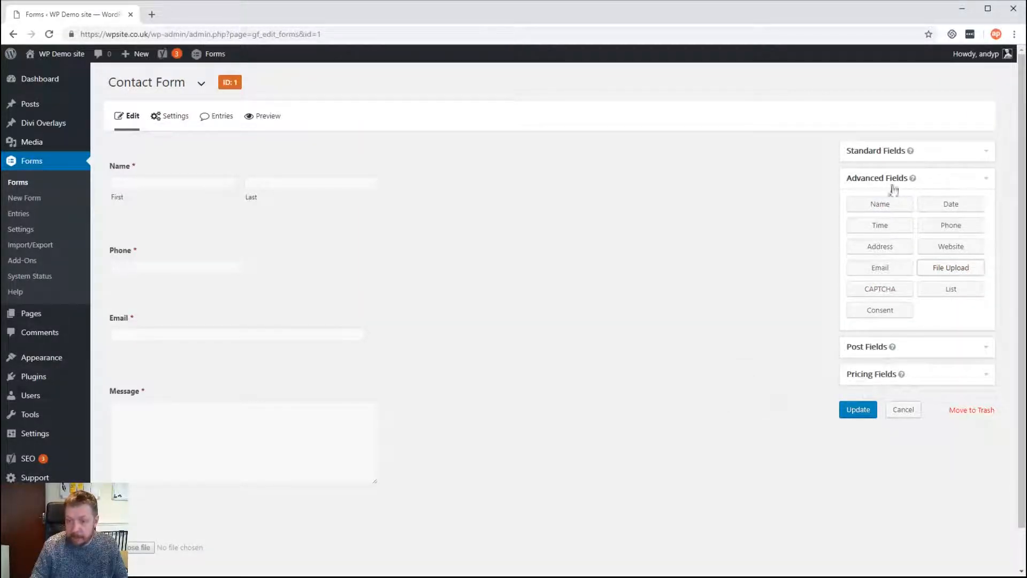
# Add a Section Break field to the Contact Form
pyautogui.click(901, 377)
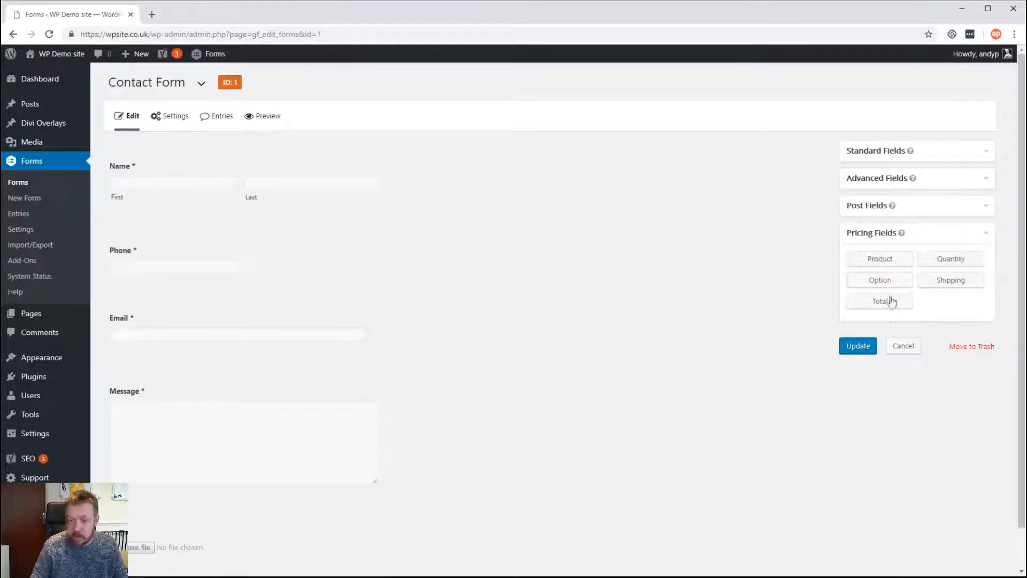
pyautogui.click(882, 154)
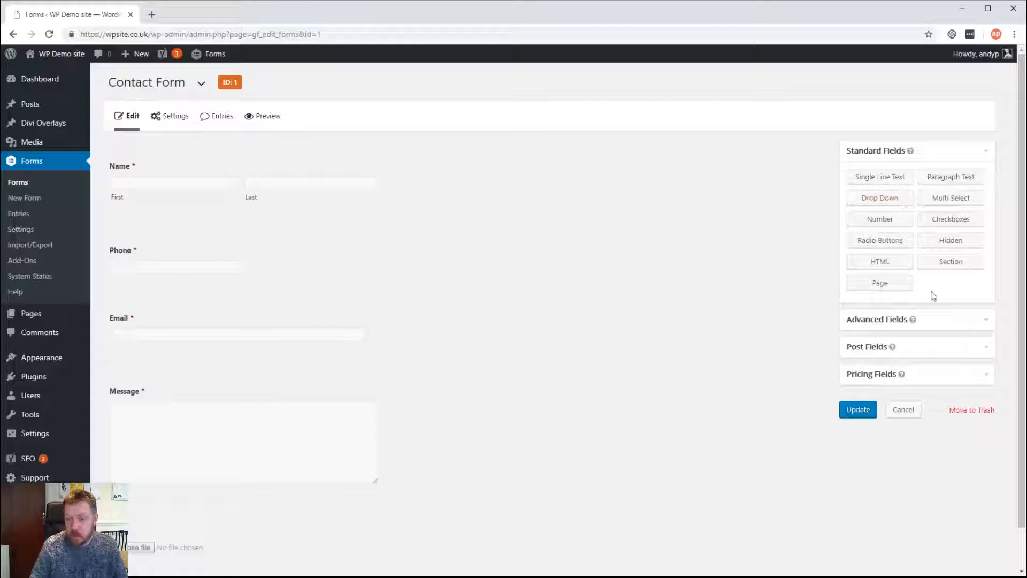
pyautogui.click(950, 263)
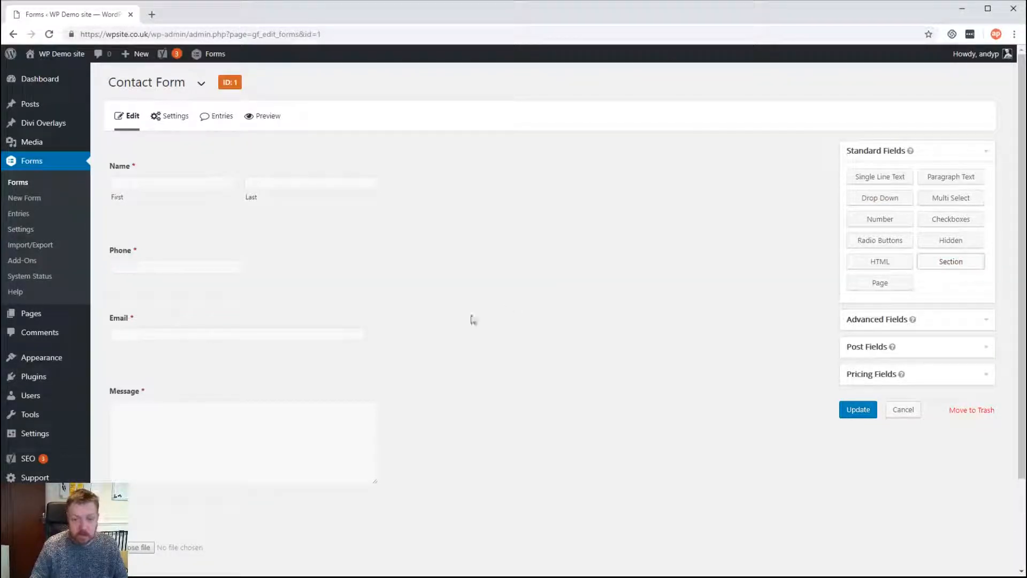
pyautogui.scroll(-1, 428, 337)
pyautogui.moveTo(194, 471); pyautogui.dragTo(225, 447)
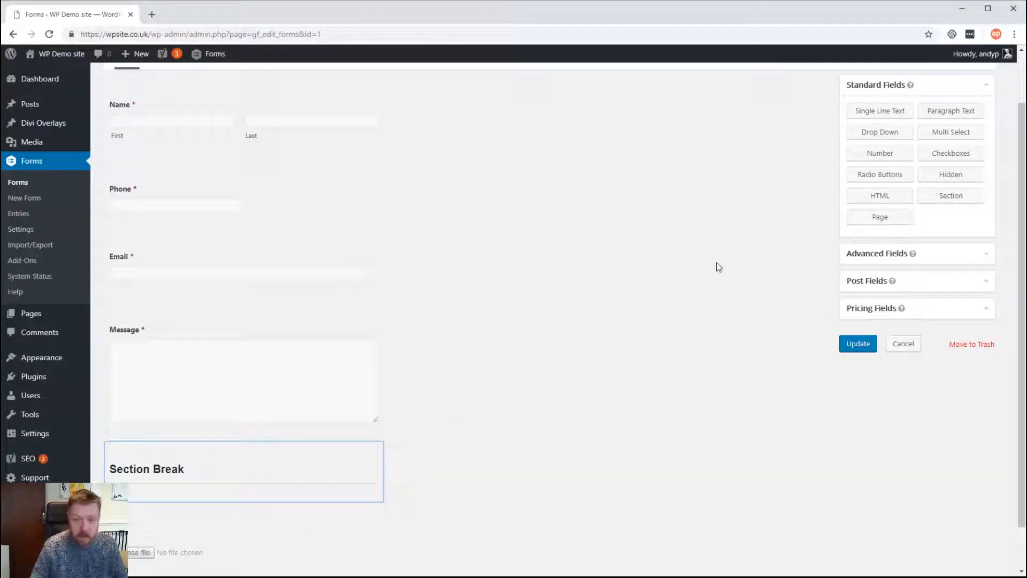
# Add a Page break after Message and move File Upload and Section Break onto page two
pyautogui.click(880, 214)
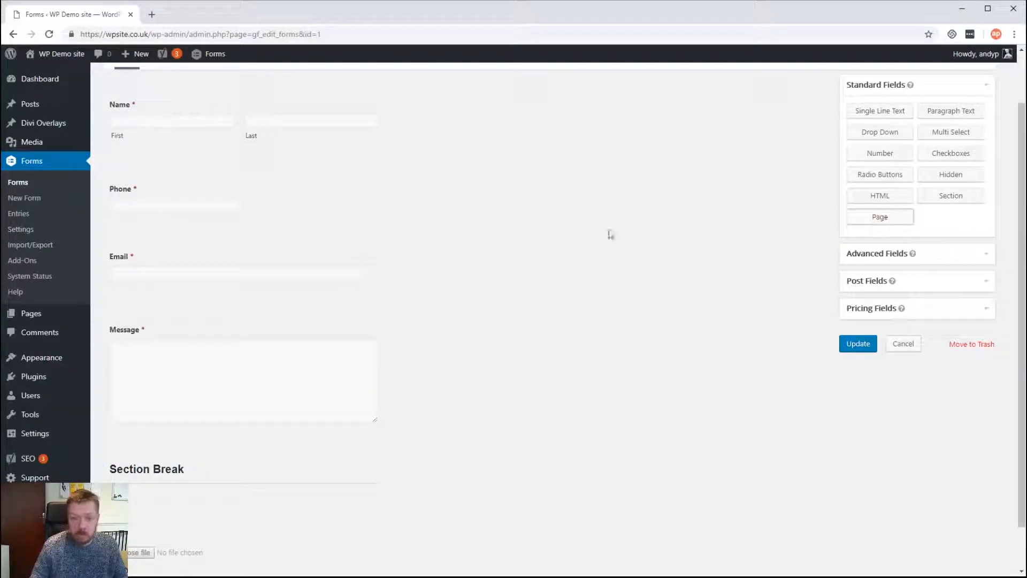
pyautogui.scroll(-7, 555, 271)
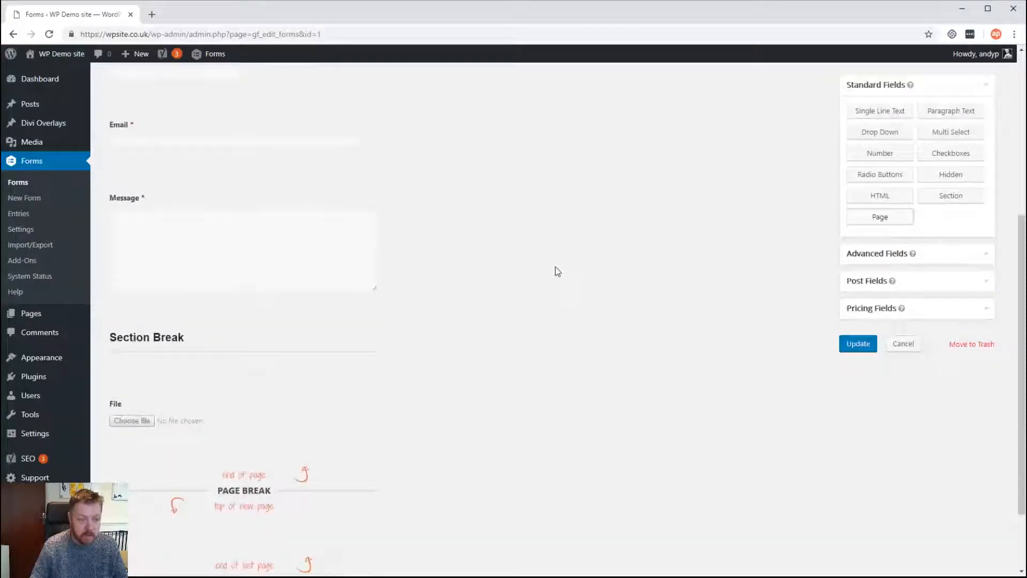
pyautogui.moveTo(143, 293); pyautogui.dragTo(172, 471)
pyautogui.moveTo(177, 296); pyautogui.dragTo(177, 388)
pyautogui.scroll(-2, 545, 367)
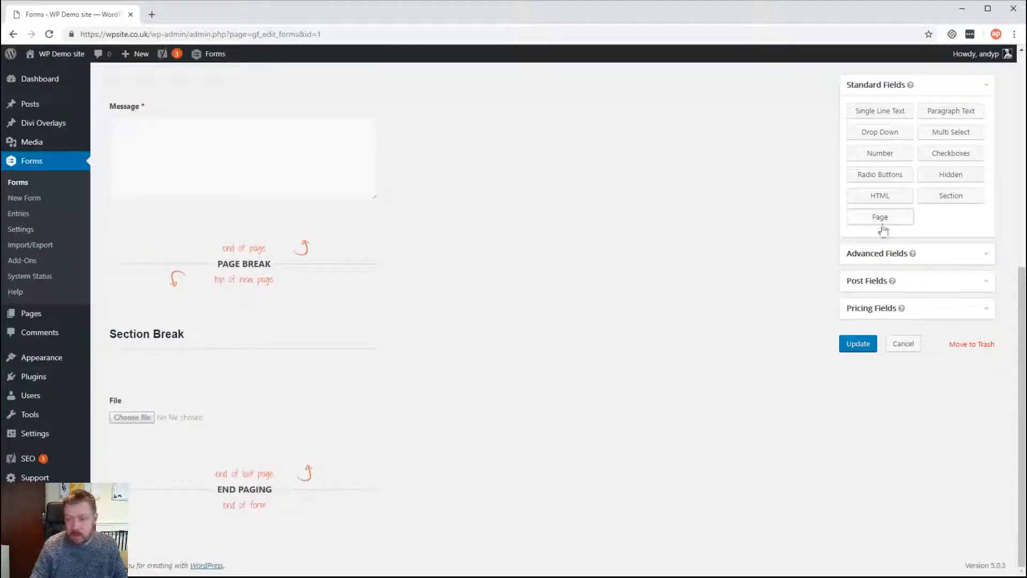
# Add two more File Upload fields to the second page, three in total
pyautogui.click(883, 254)
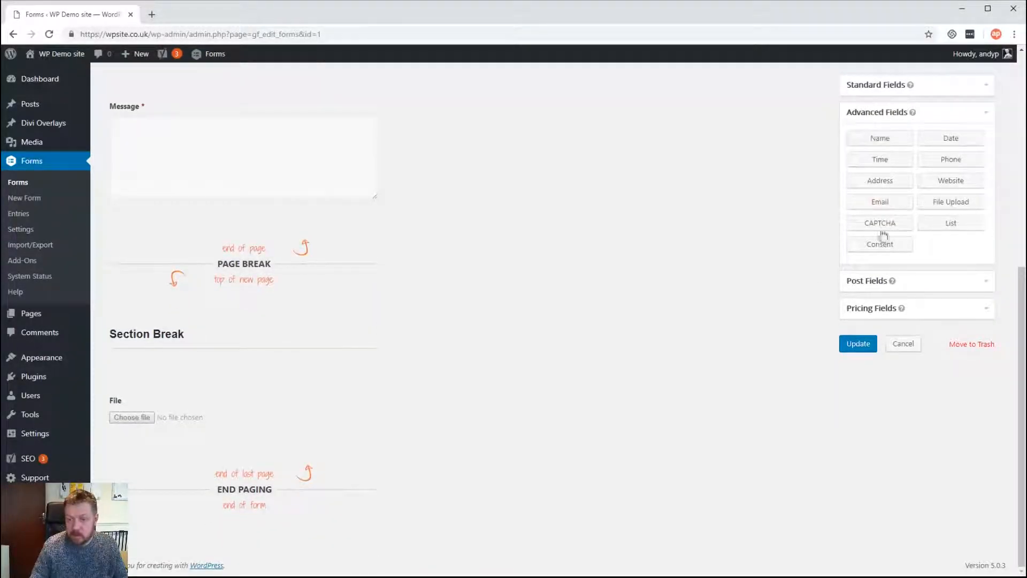
pyautogui.click(944, 209)
pyautogui.scroll(-1, 461, 312)
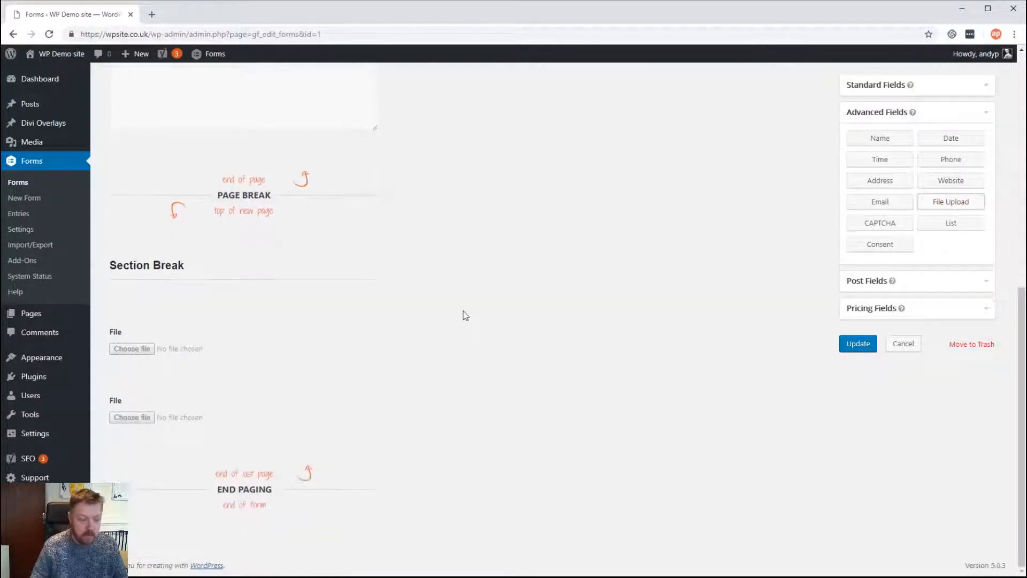
pyautogui.click(935, 209)
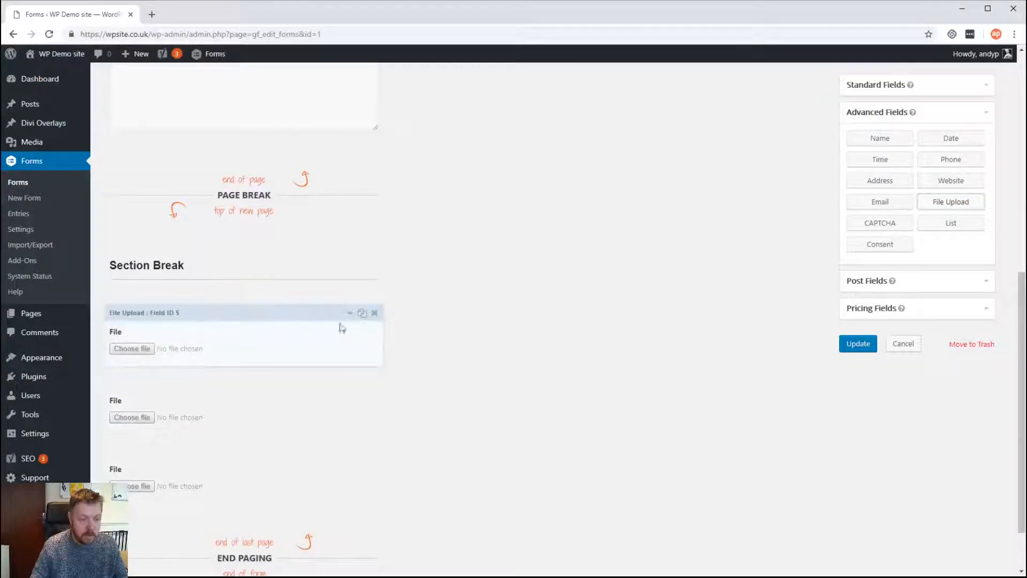
pyautogui.click(190, 273)
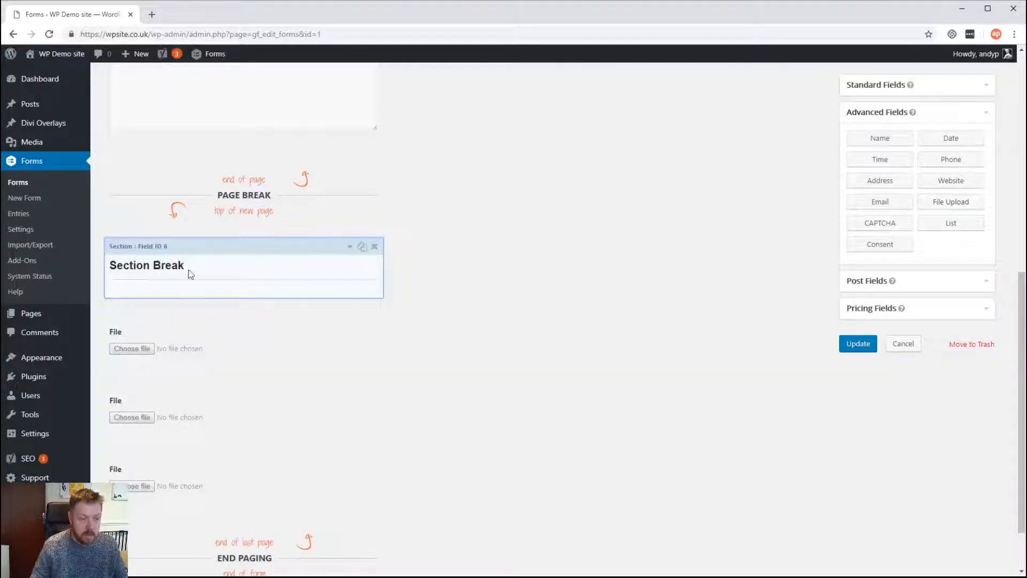
# Relabel the second page's Section Break to 'File Upload' and update the form
pyautogui.click(350, 246)
pyautogui.click(184, 354)
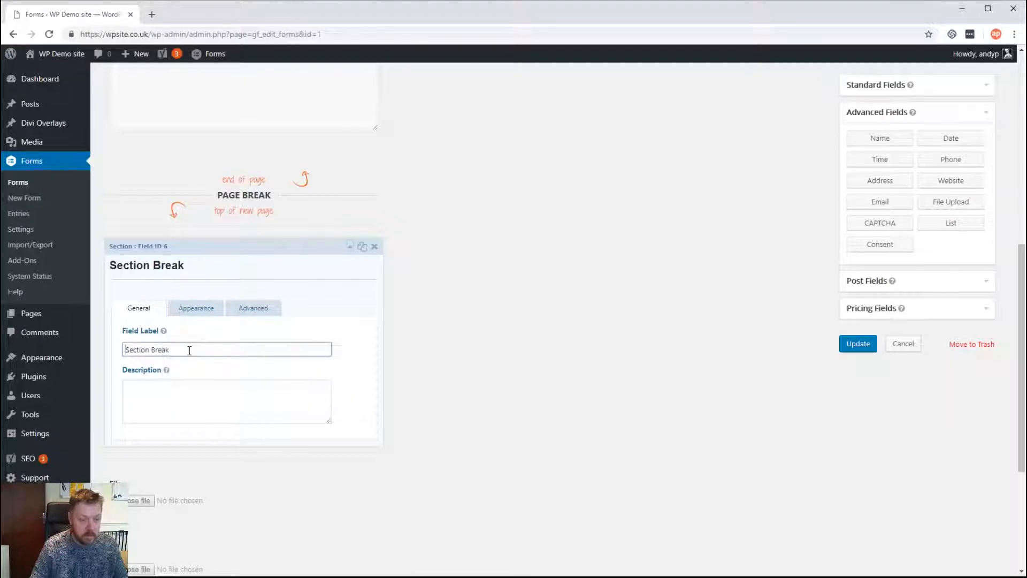
pyautogui.moveTo(188, 349); pyautogui.dragTo(46, 350)
pyautogui.write('File U')
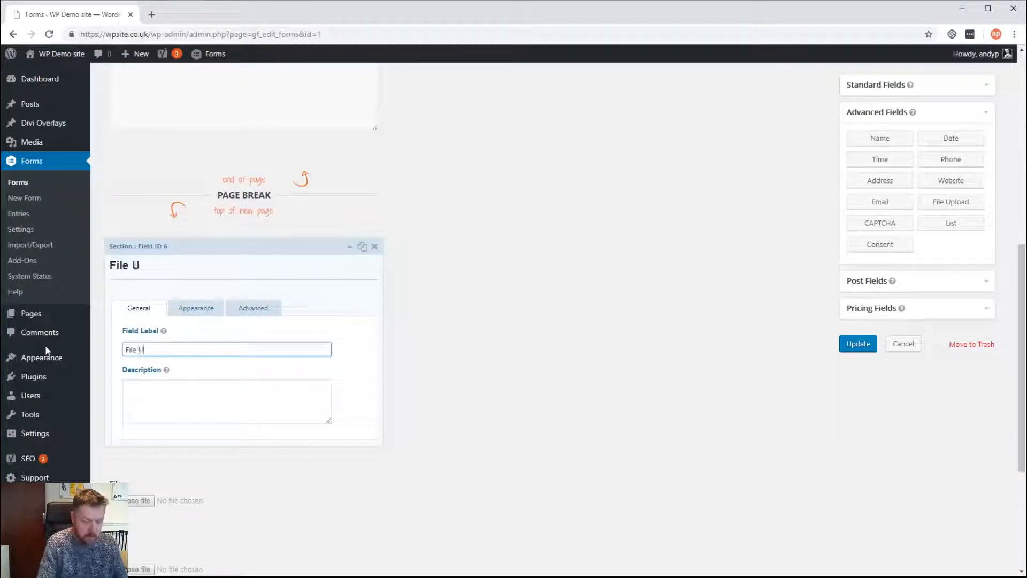
pyautogui.write('pload')
pyautogui.click(858, 344)
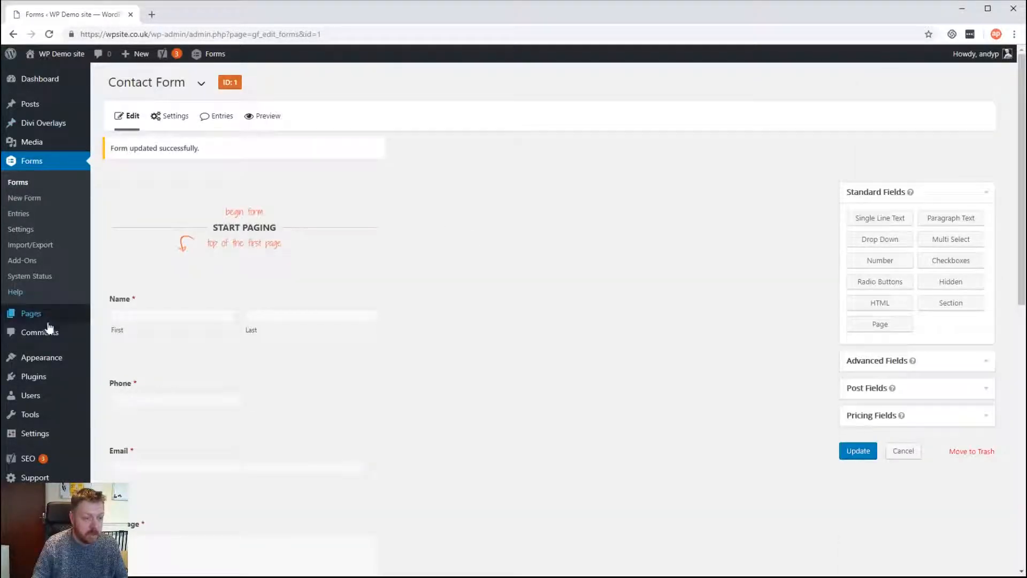
# Open the published Contact page from the All Pages list
pyautogui.moveTo(37, 316)
pyautogui.click(115, 320)
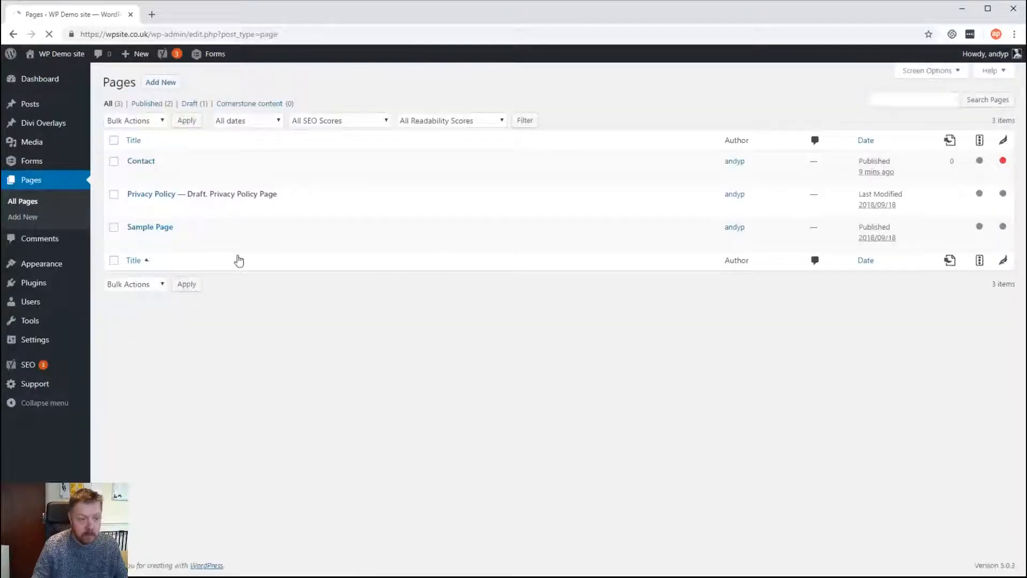
pyautogui.click(211, 175)
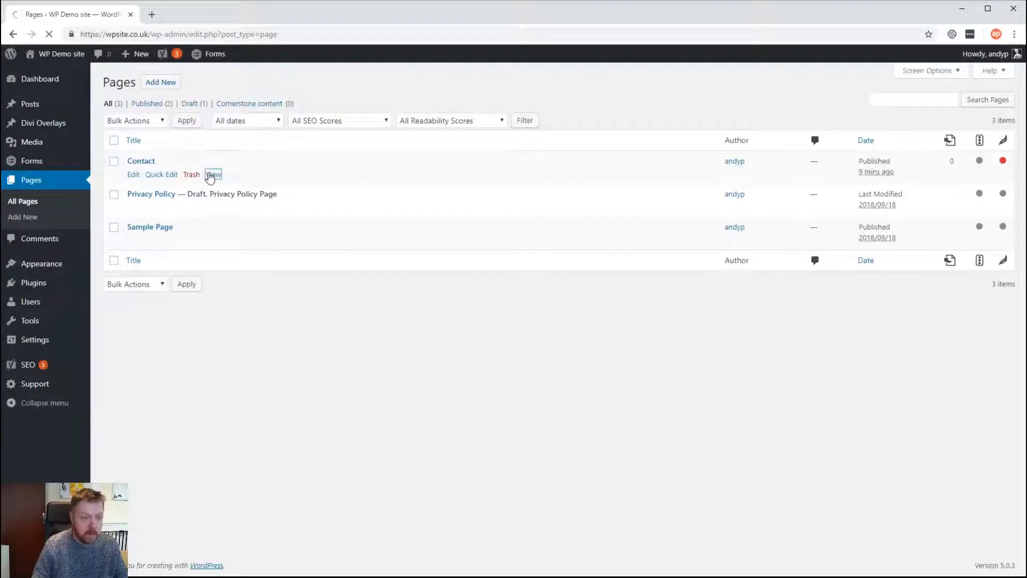
pyautogui.scroll(-2, 430, 213)
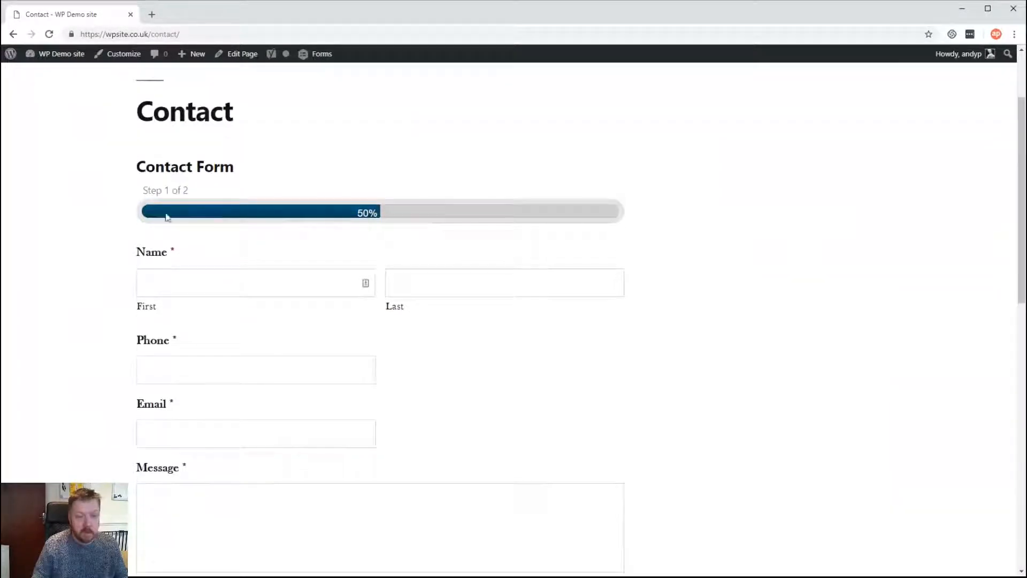
pyautogui.scroll(-2, 518, 194)
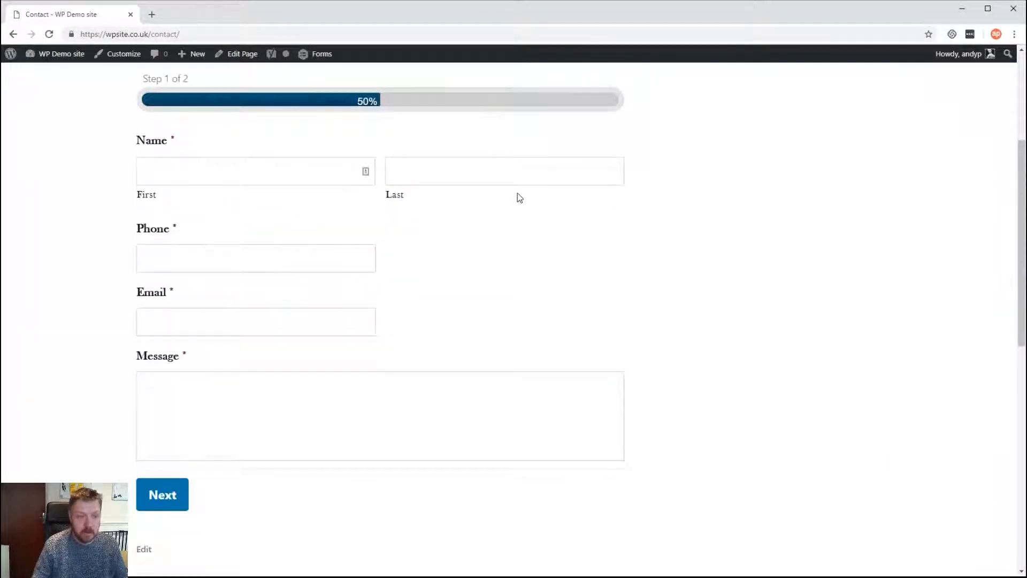
# Fill the name, phone, email and message fields with 'a' and try to continue
pyautogui.click(294, 182)
pyautogui.write('a')
pyautogui.press('Tab')
pyautogui.write('a')
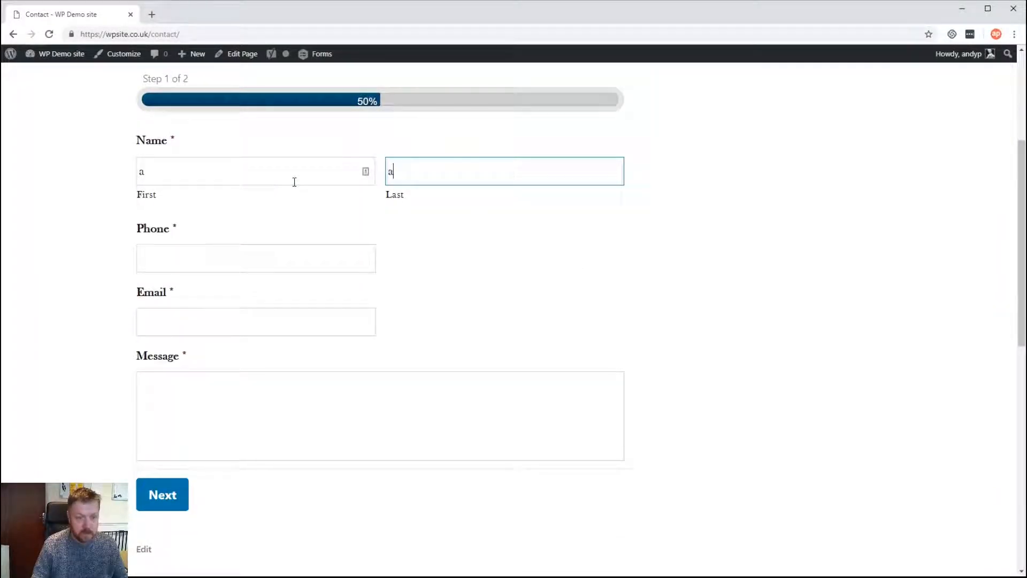
pyautogui.press('Tab')
pyautogui.write('a')
pyautogui.press('Tab')
pyautogui.write('a')
pyautogui.press('Tab')
pyautogui.write('a')
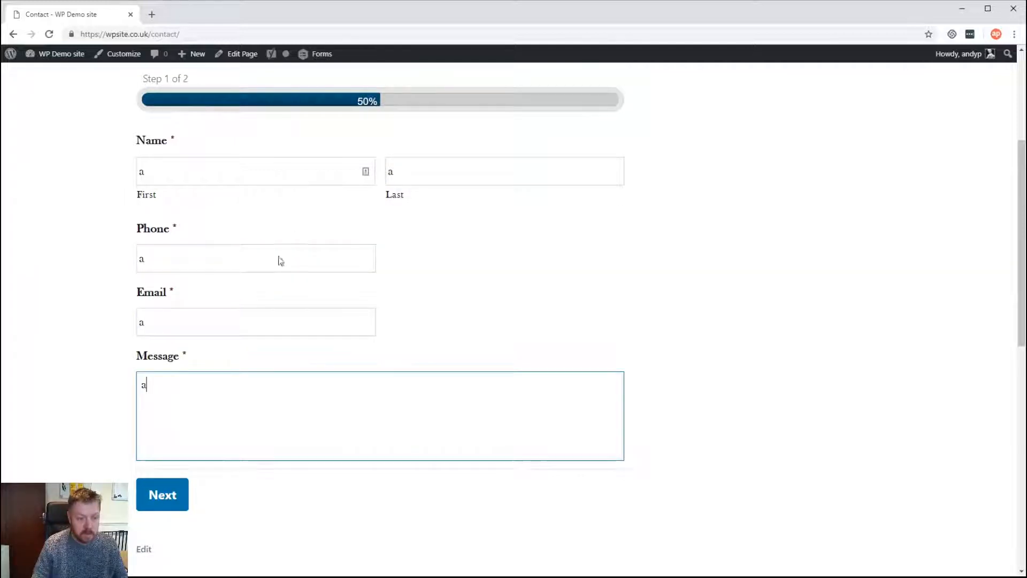
pyautogui.click(183, 498)
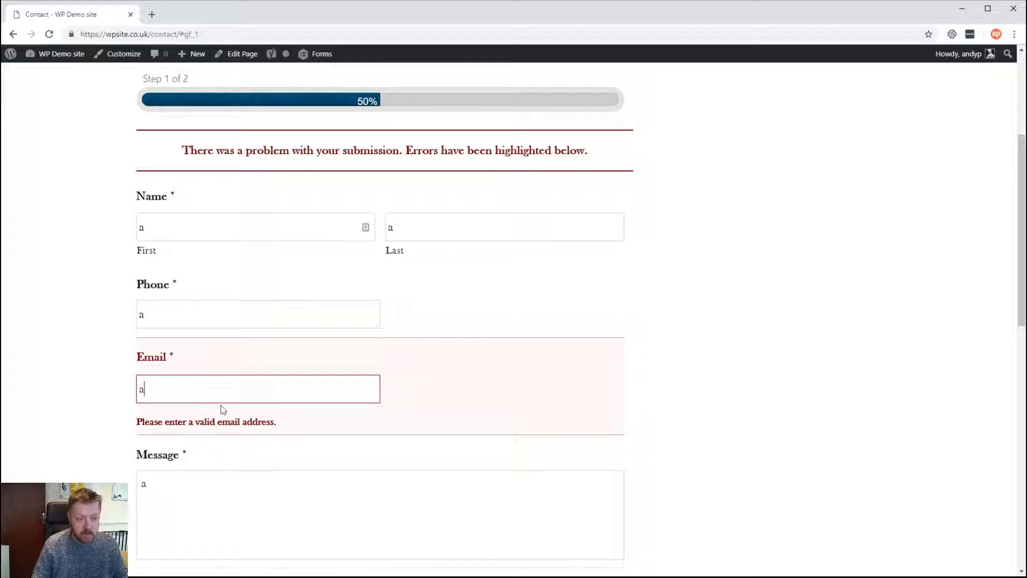
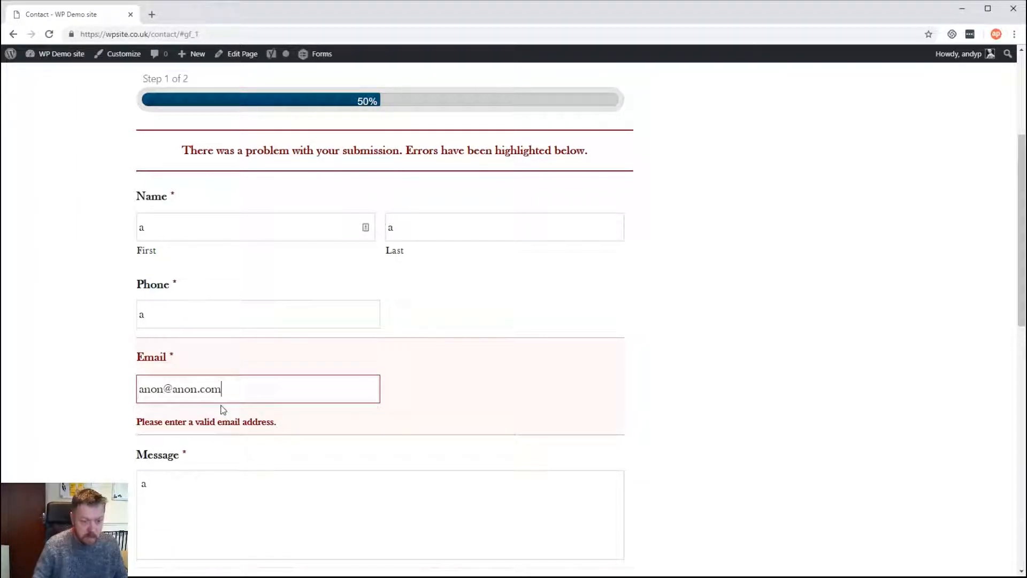
# Enter a valid e-mail address and advance to the File Upload step 2 of 2
pyautogui.scroll(-3, 230, 418)
pyautogui.click(163, 440)
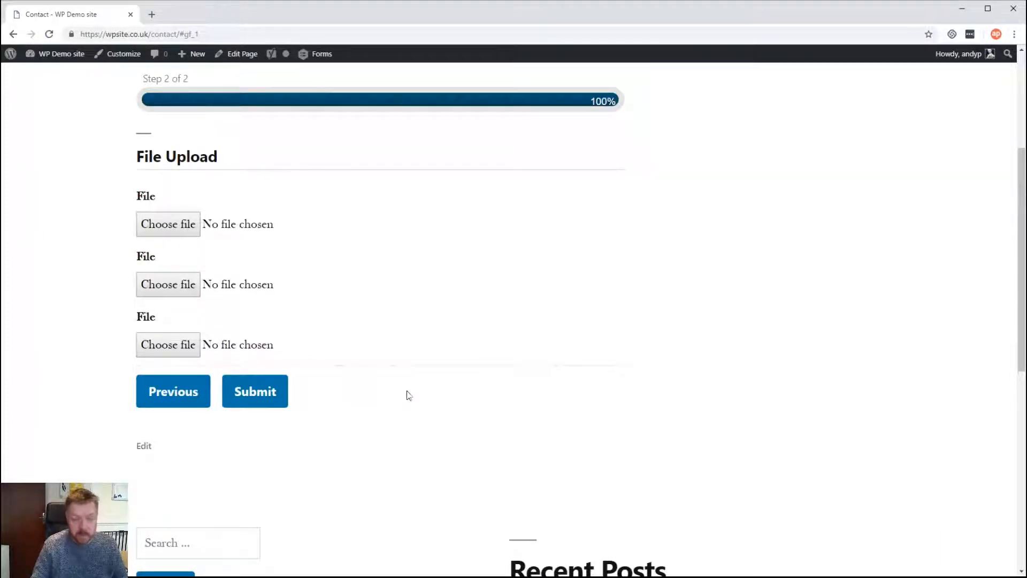
pyautogui.scroll(2, 408, 395)
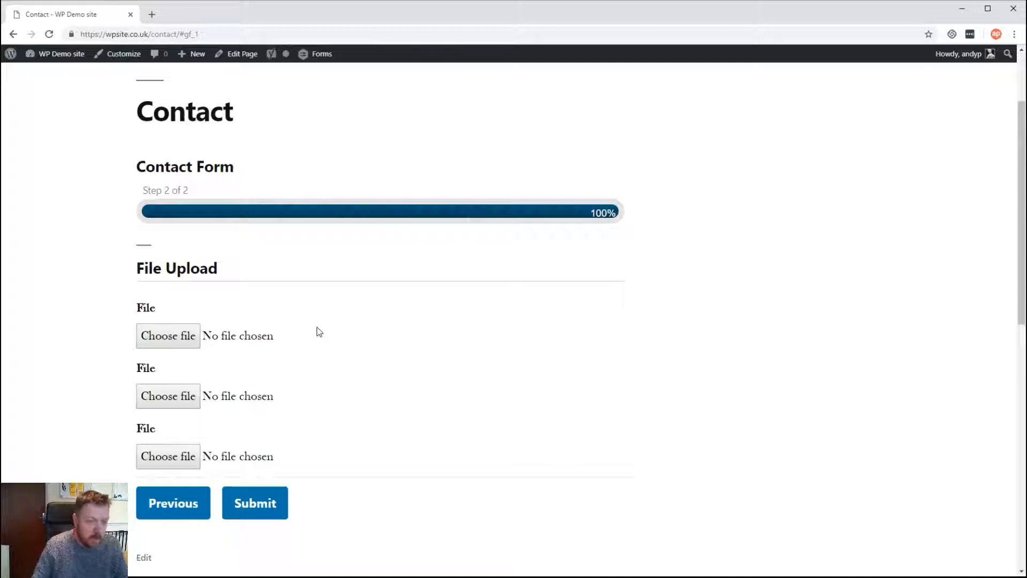
pyautogui.scroll(-3, 317, 329)
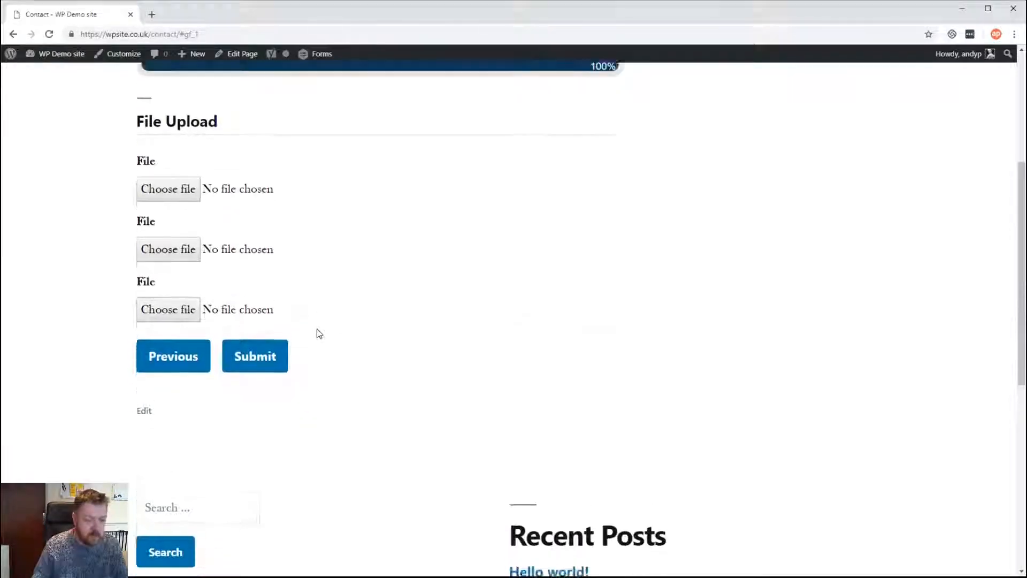
pyautogui.scroll(5, 316, 328)
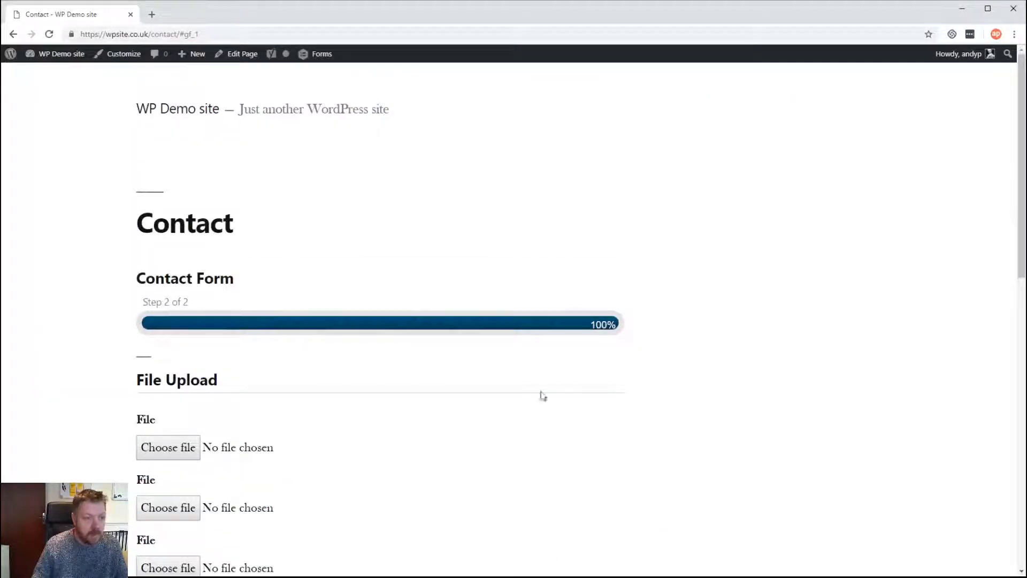
# Activate the Classic Editor plugin under Installed Plugins, then return to All Pages
pyautogui.moveTo(56, 53)
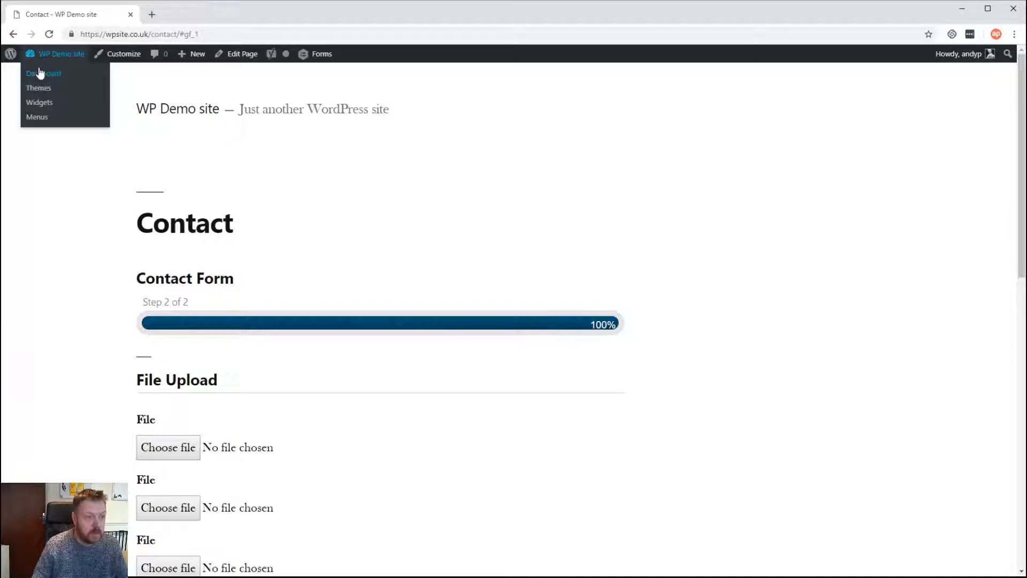
pyautogui.click(40, 72)
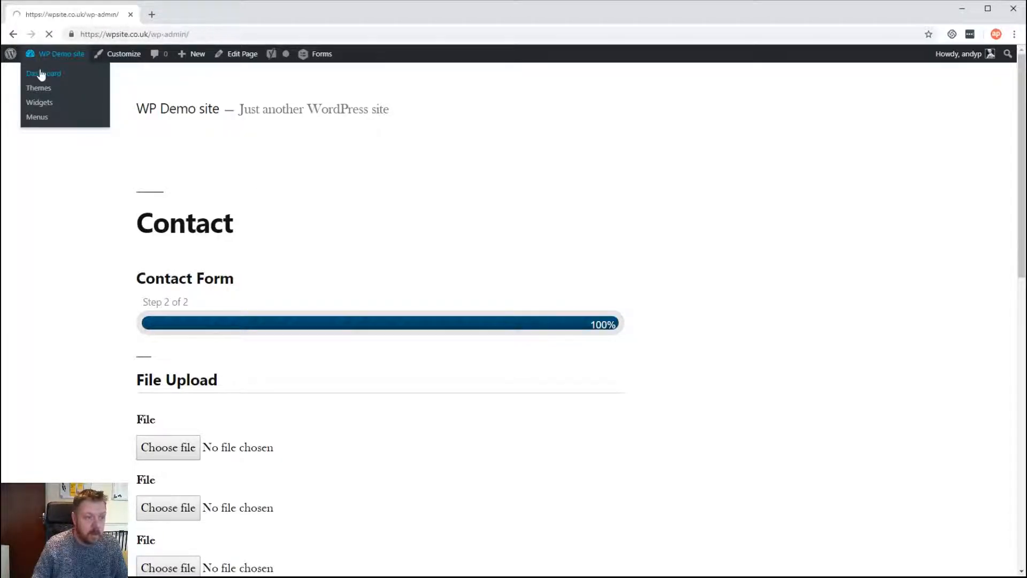
pyautogui.moveTo(39, 265)
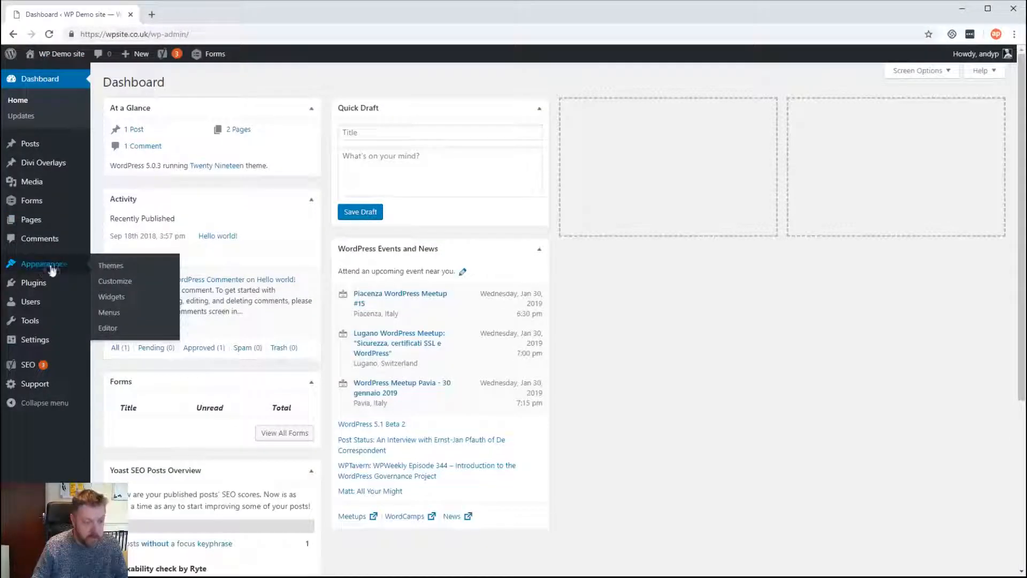
pyautogui.moveTo(32, 284)
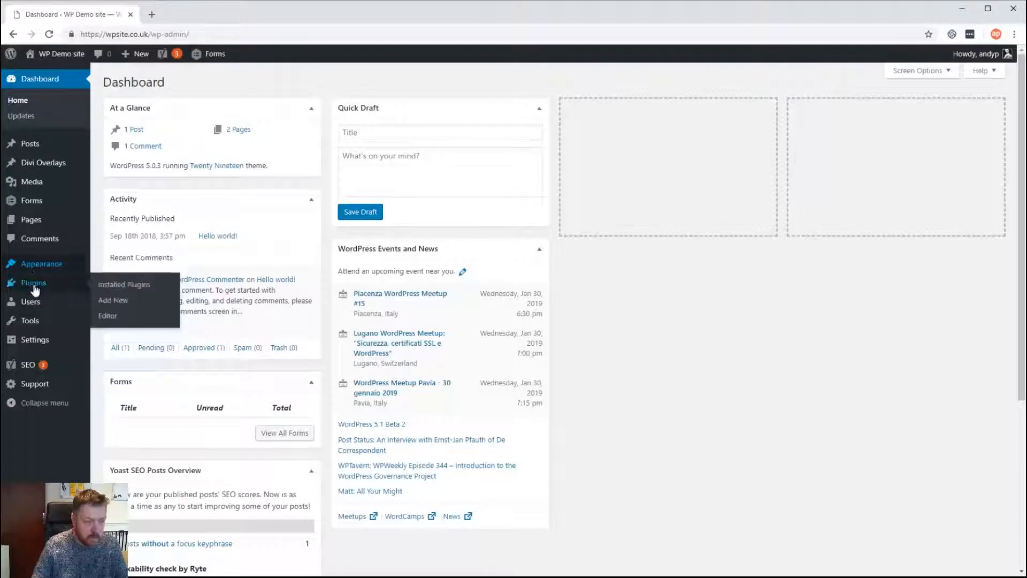
pyautogui.click(111, 289)
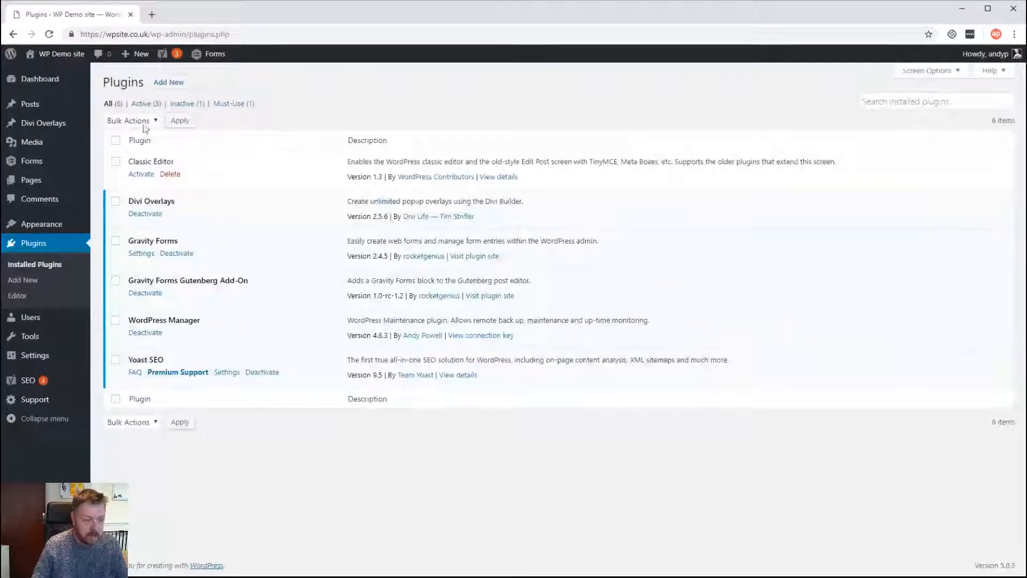
pyautogui.click(140, 174)
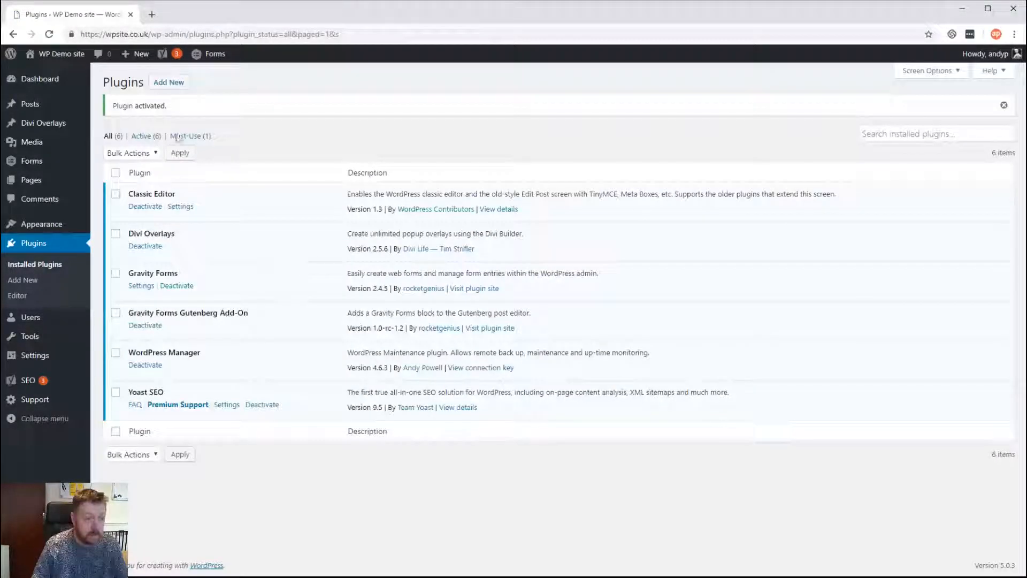
pyautogui.click(135, 185)
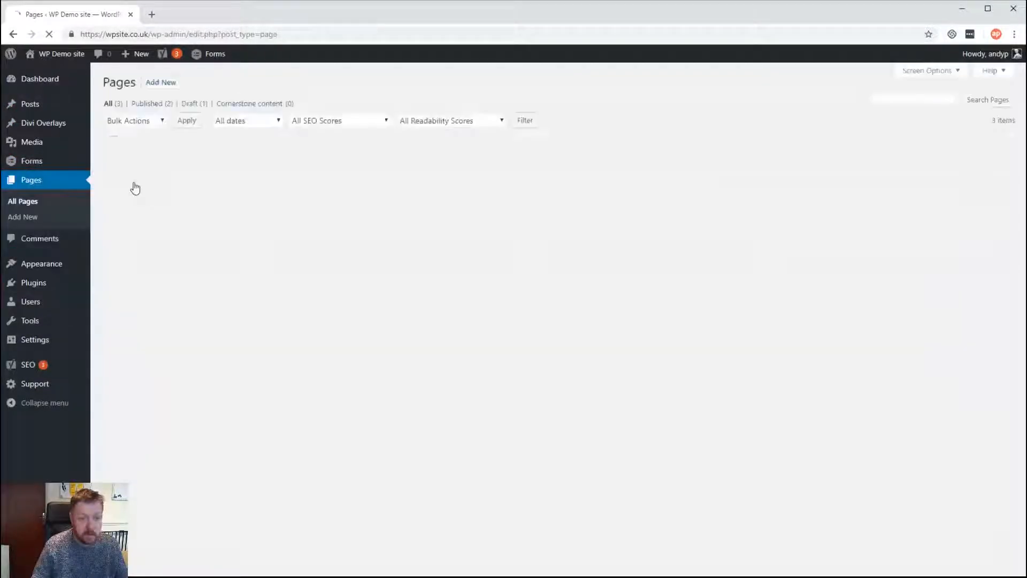
# Insert the Contact Form shortcode (form id 1) into the Contact page's content
pyautogui.click(133, 176)
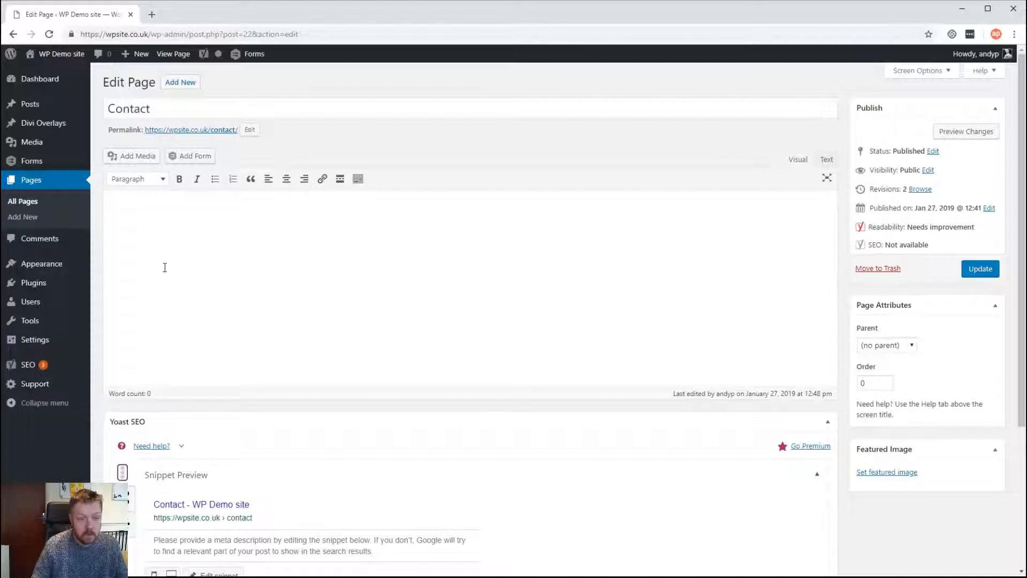
pyautogui.click(165, 267)
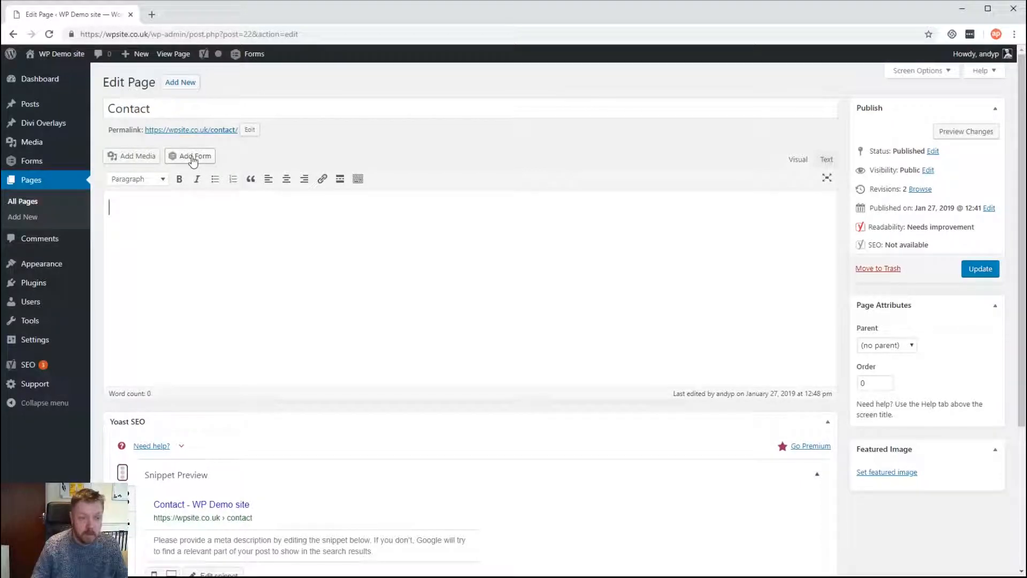
pyautogui.click(193, 157)
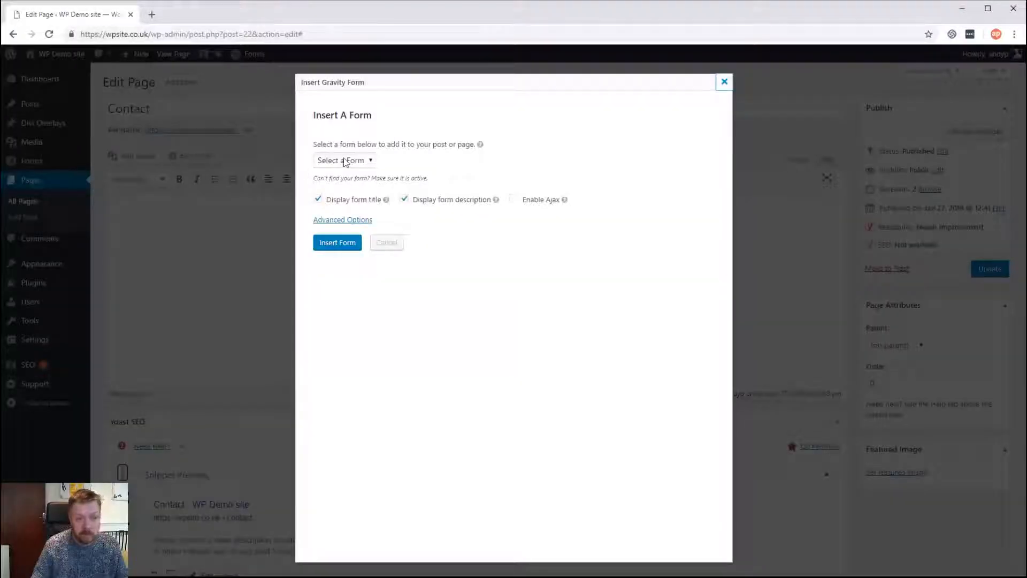
pyautogui.click(345, 161)
pyautogui.click(342, 179)
pyautogui.click(342, 243)
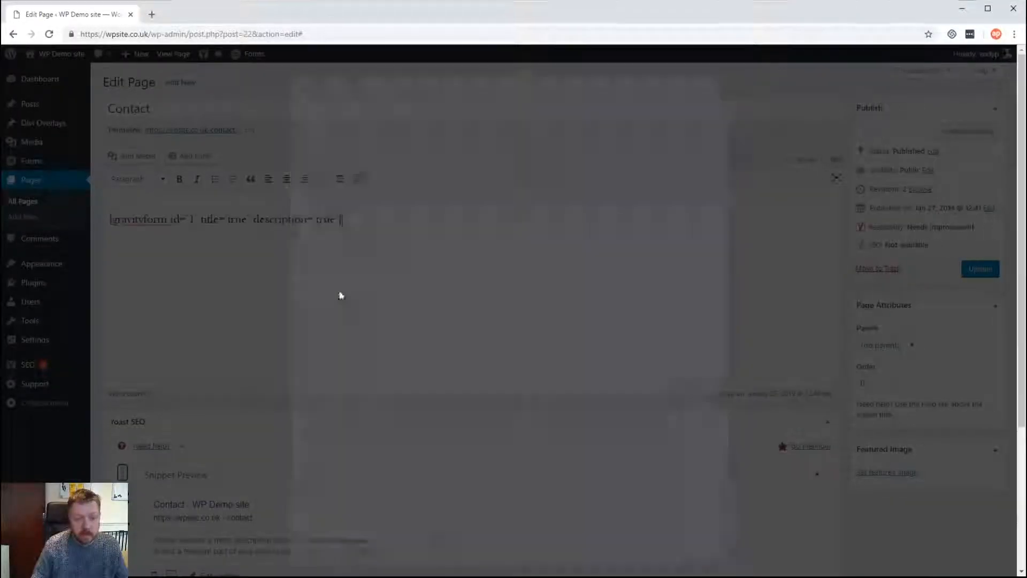